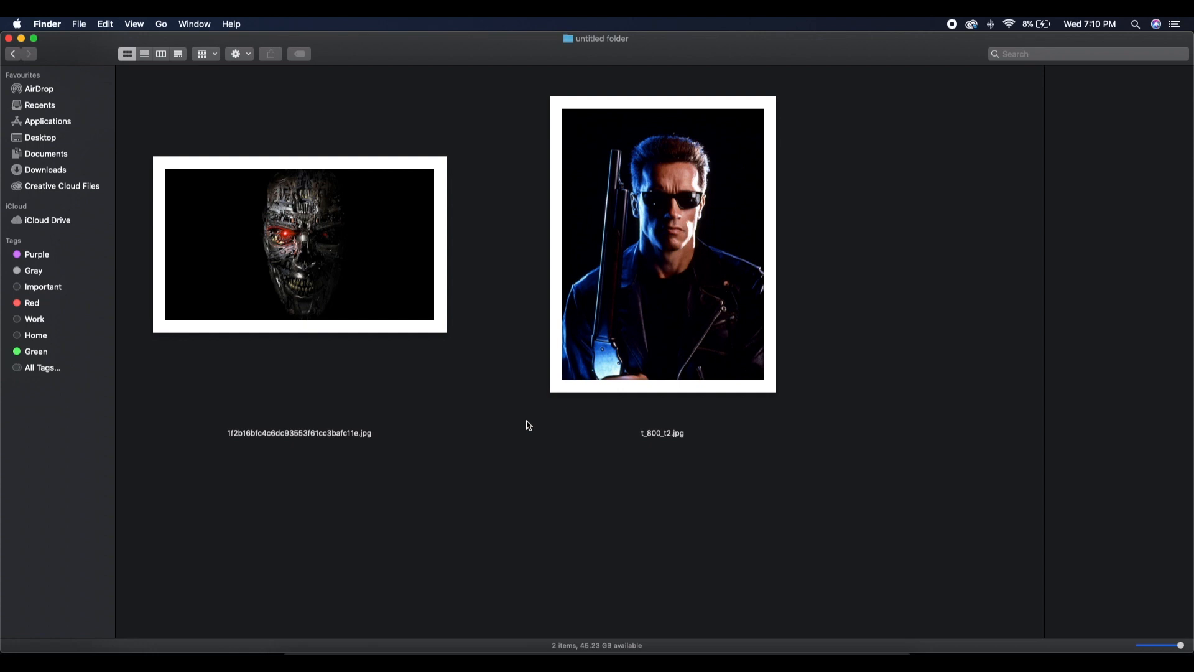
Step: Open the image t_800_t2.jpg from Finder in Adobe Photoshop CC 2019
right_click(637, 261)
mouse_move(654, 280)
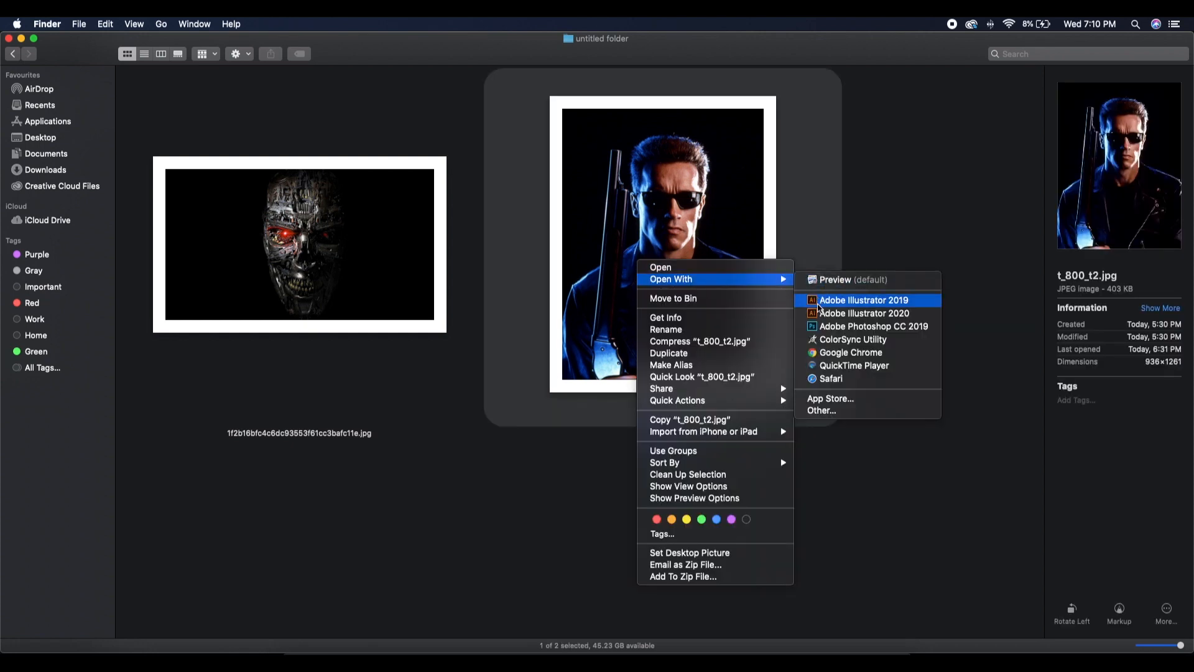
left_click(824, 328)
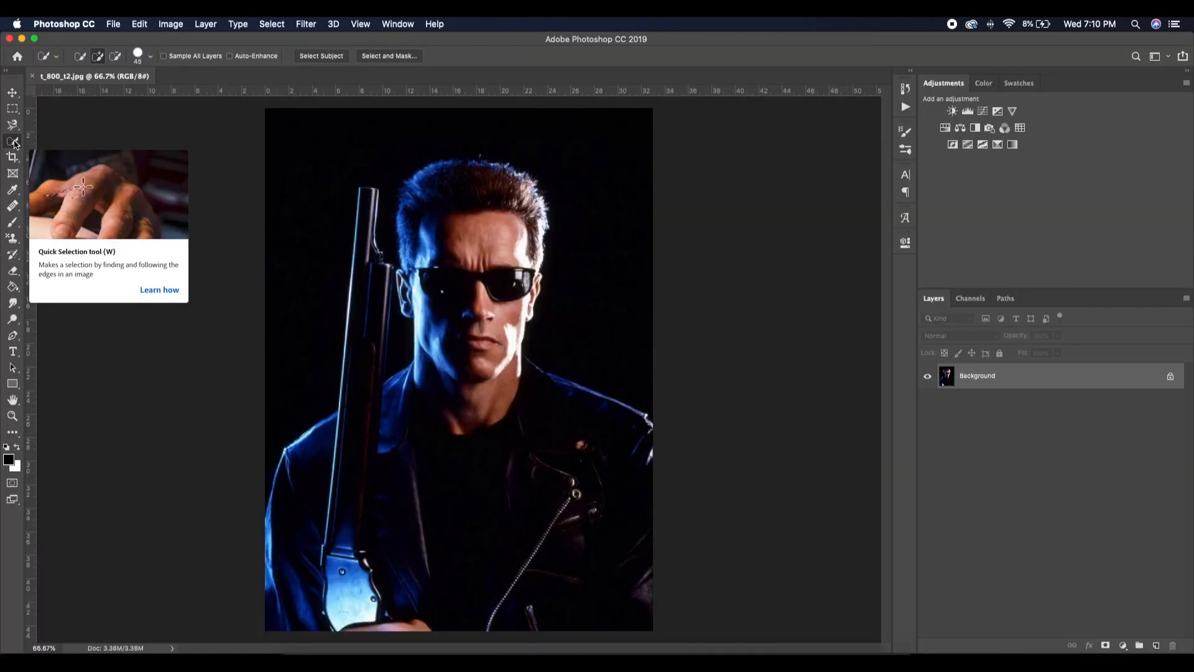
Step: Select the man together with his shotgun using the Quick Selection tool with a 45 px brush
left_click(14, 142)
left_click(38, 140)
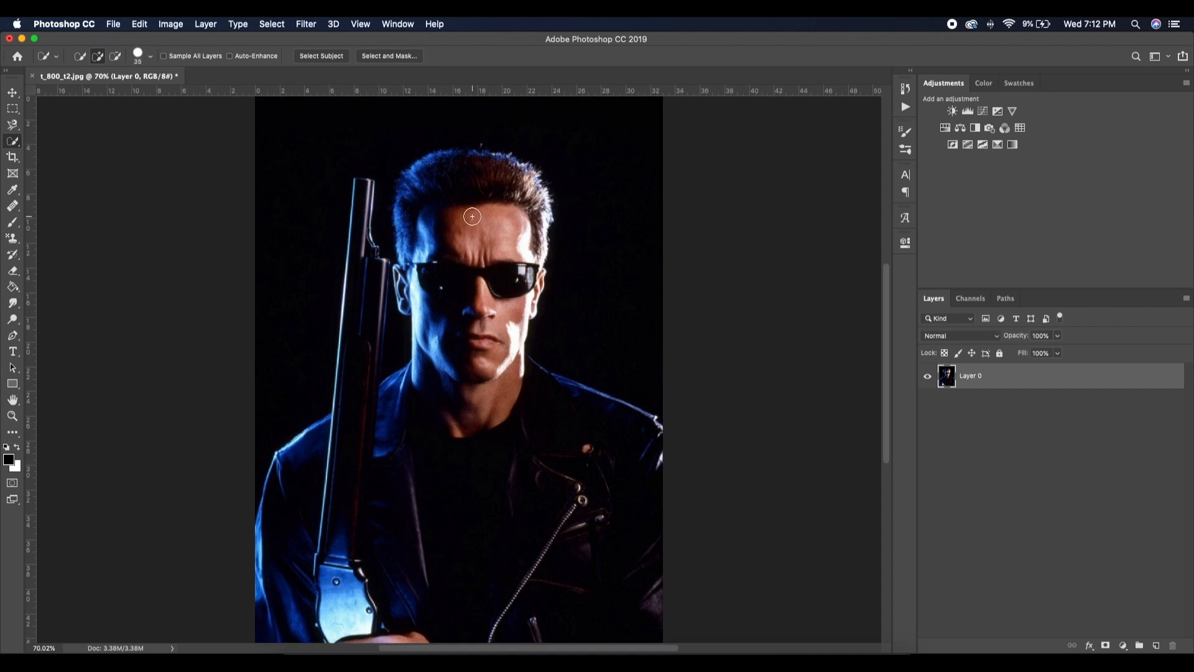
key("bracketright")
mouse_move(472, 205)
left_mouse_down()
mouse_move(474, 192)
mouse_move(493, 274)
mouse_move(471, 390)
mouse_move(474, 488)
mouse_move(453, 547)
mouse_move(442, 546)
left_mouse_up()
key("bracketright")
key("bracketright")
key("bracketright")
key("bracketright")
key("bracketright")
mouse_move(357, 256)
left_mouse_down()
mouse_move(334, 508)
mouse_move(296, 501)
mouse_move(268, 513)
mouse_move(261, 551)
left_mouse_up()
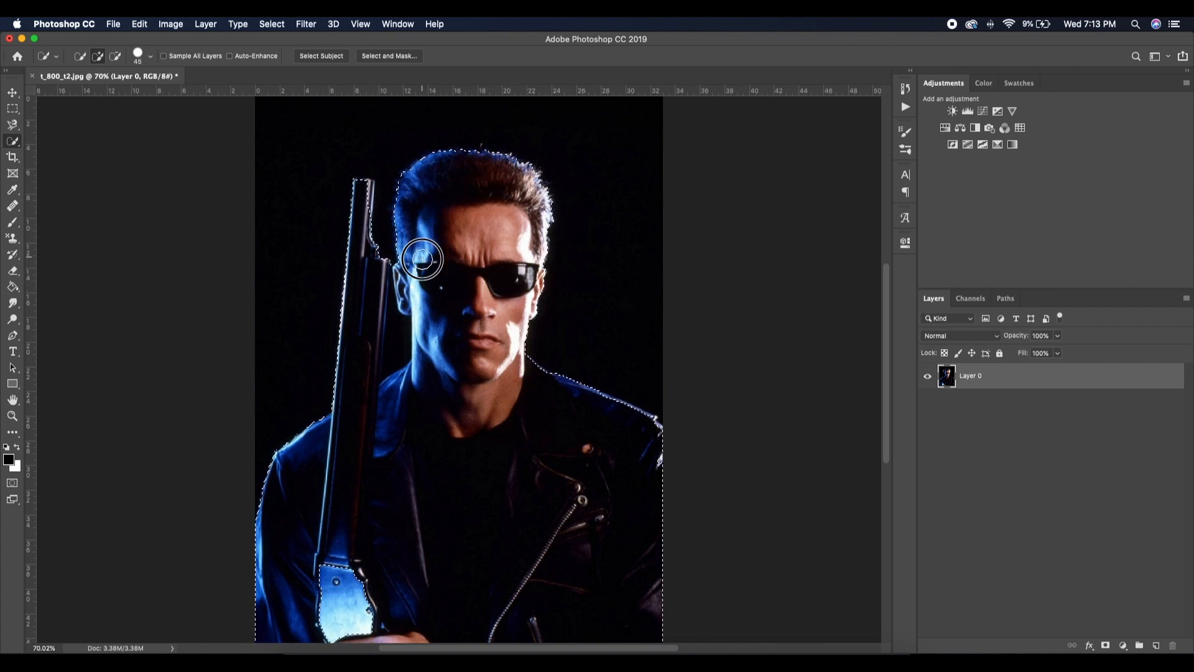
Step: Subtract the background gap between the shotgun and the neck from the selection, and copy the selected figure to a new layer
key("alt")
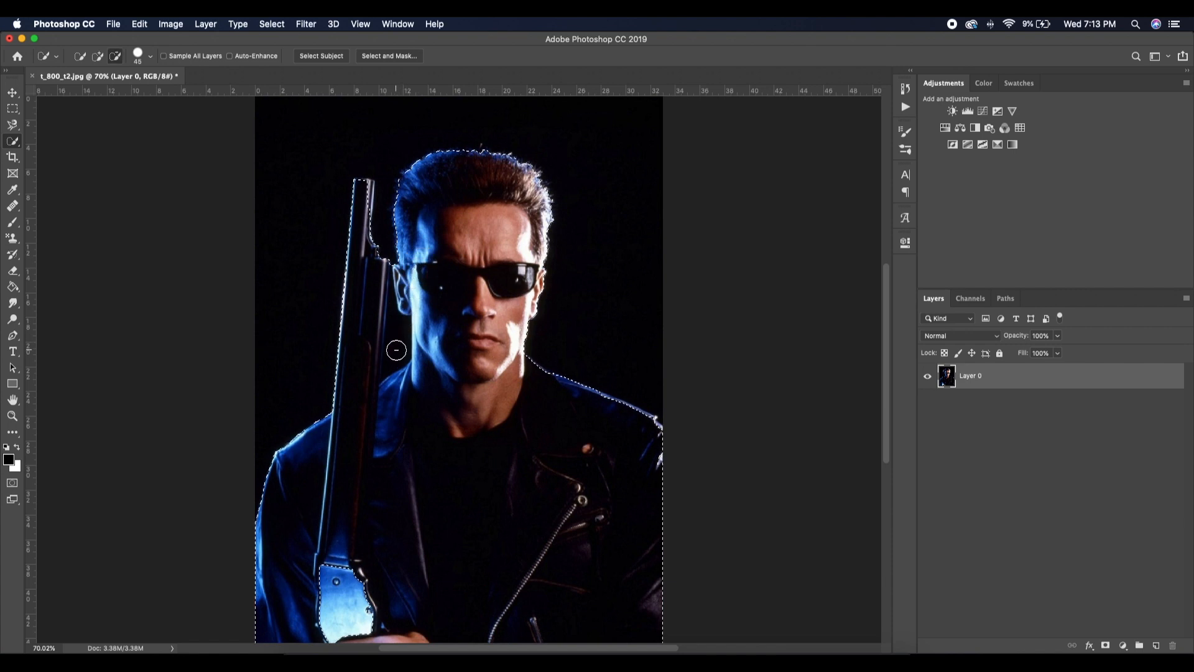
left_click_drag(395, 359, 379, 272)
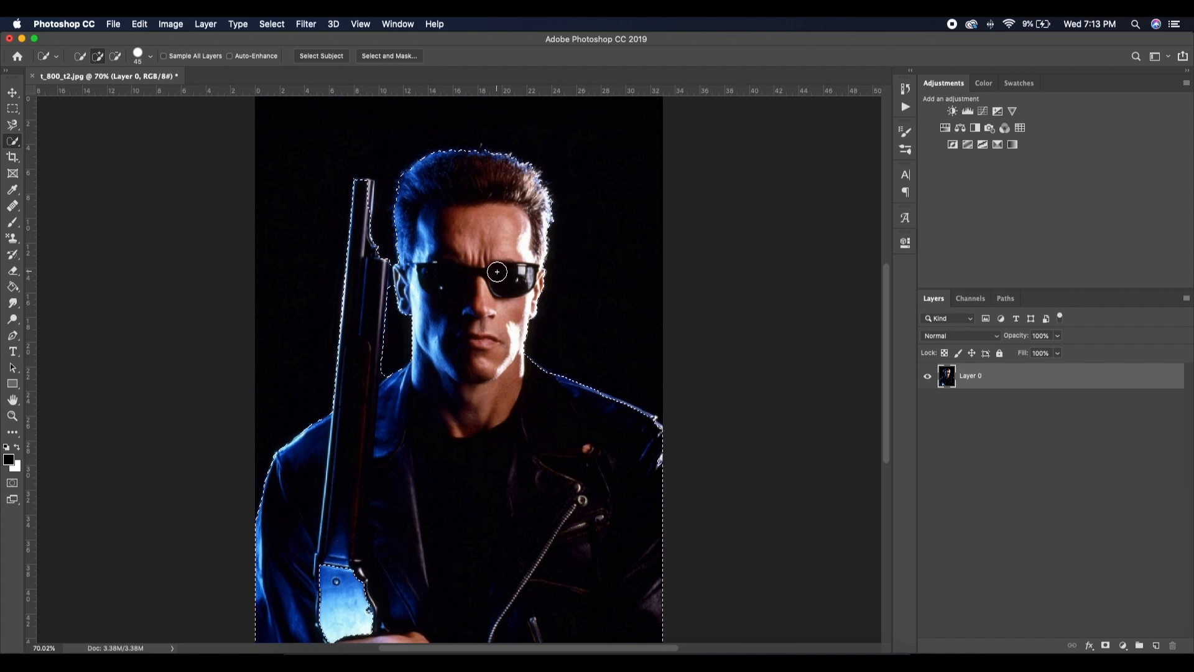
key("super+j")
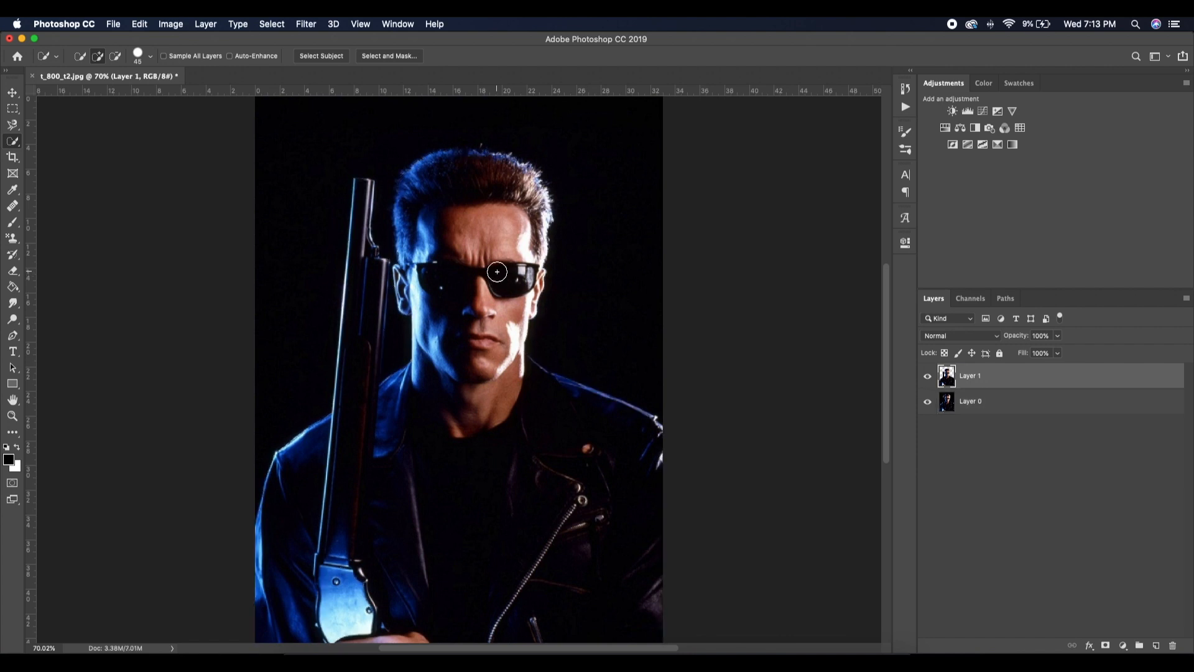
Step: Add a Solid Color fill layer in black (000000) directly above Layer 0
left_click(947, 405)
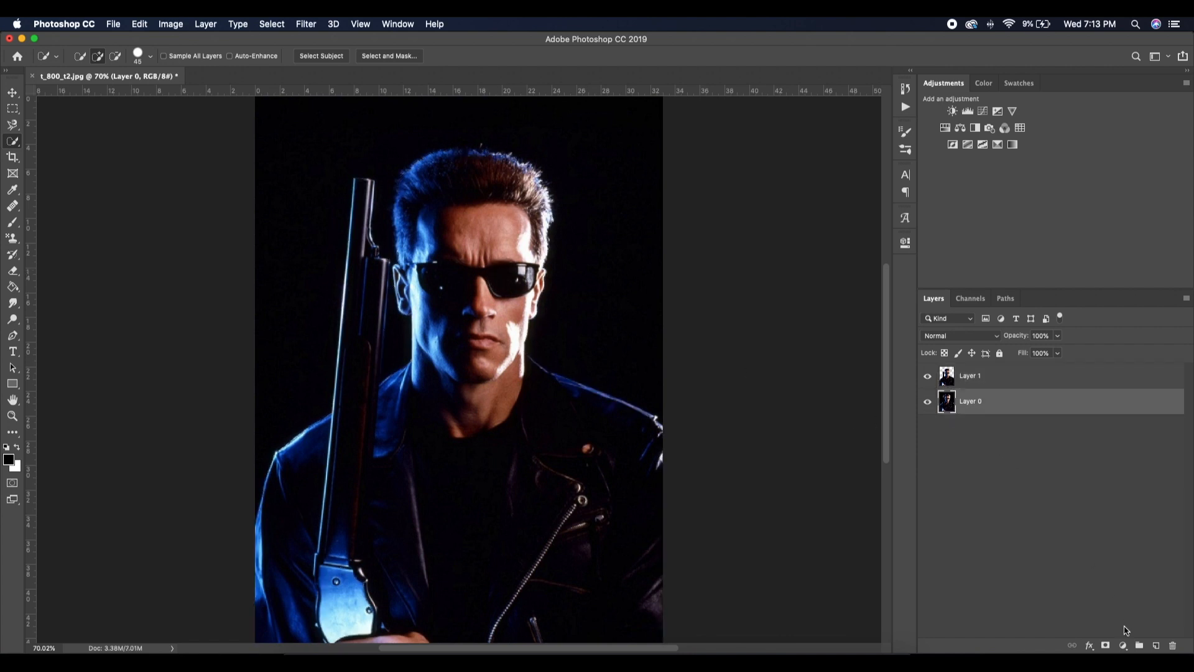
left_click(1125, 648)
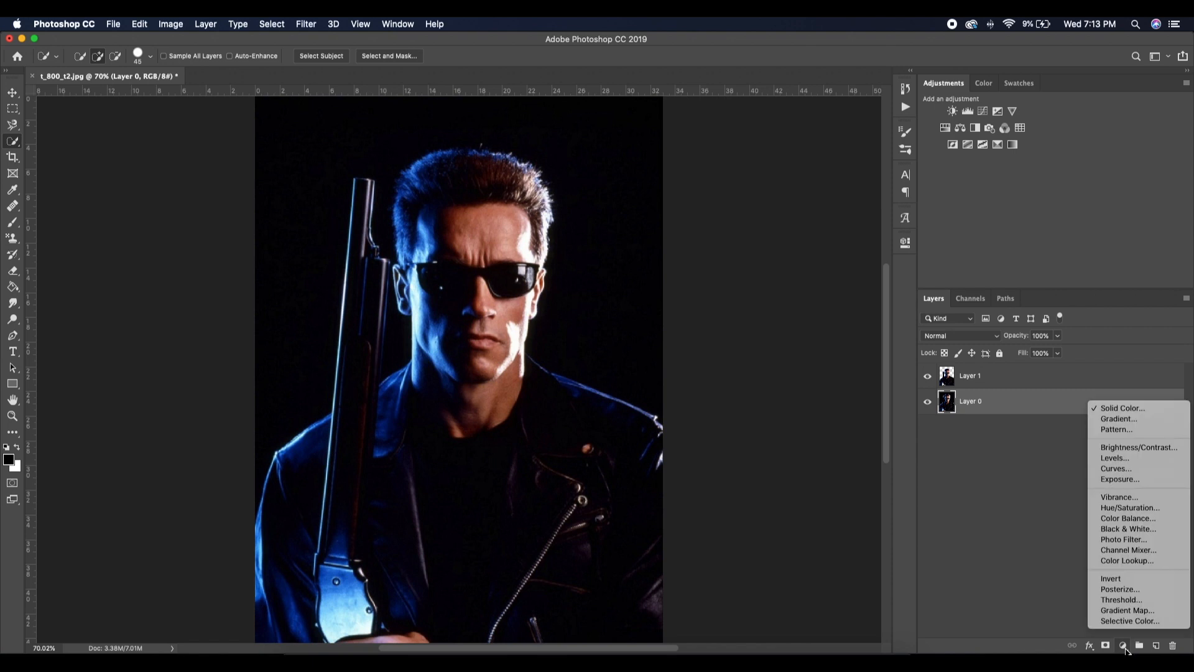
left_click(1105, 408)
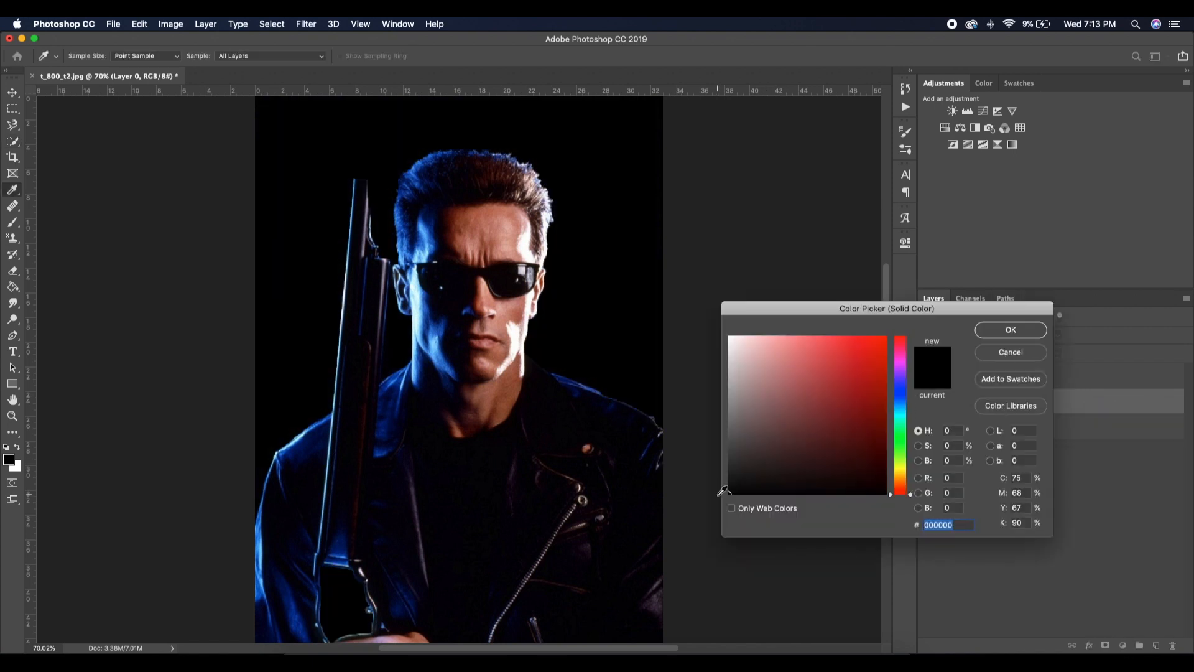
left_click(1008, 331)
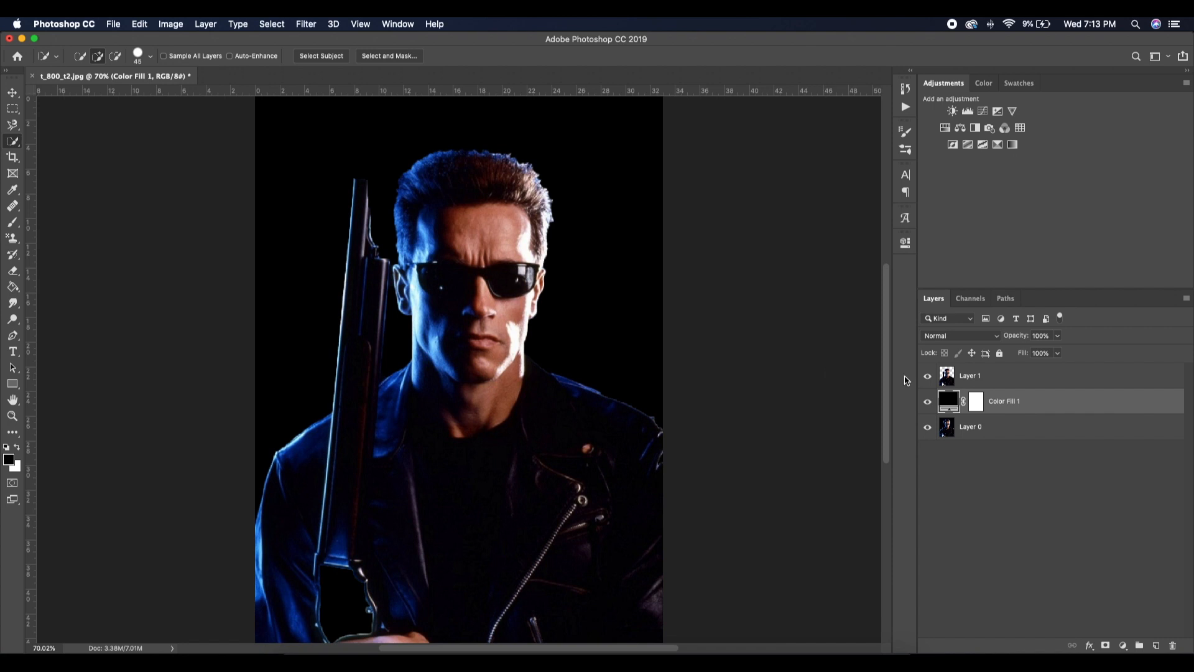
Step: Rename the cut-out figure's layer, Layer 1, as "Arnie"
left_click(947, 381)
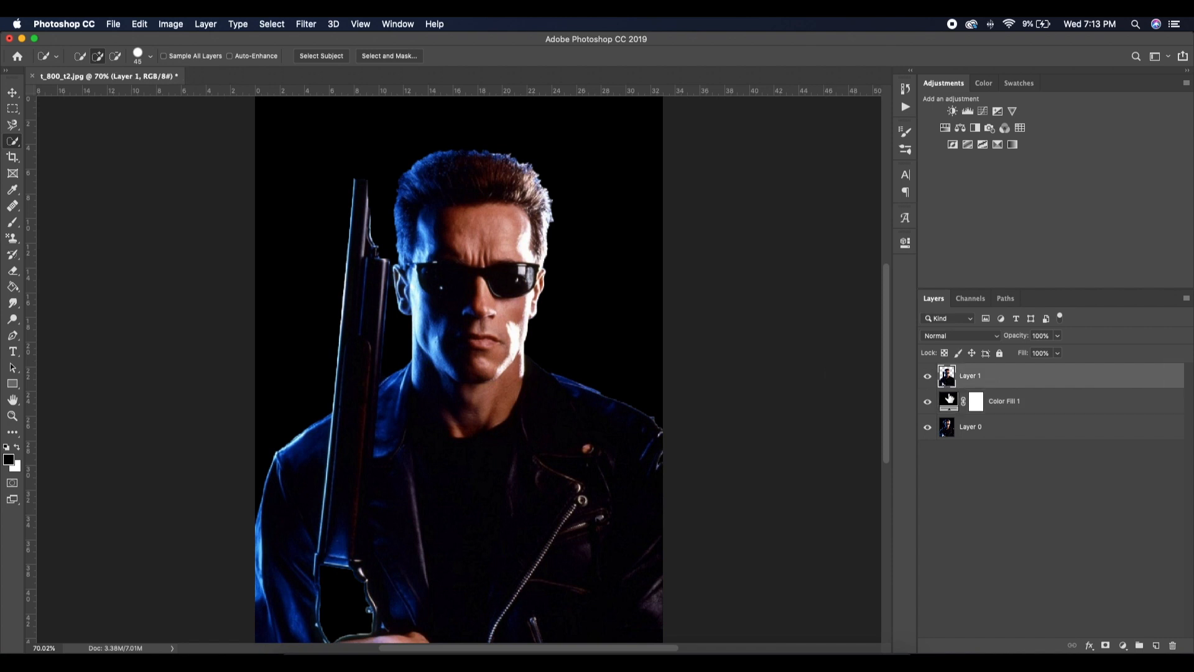
double_click(975, 376)
key("Return")
Step: Load the Arnie layer's outline as a selection and add a layer mask from it
key("v")
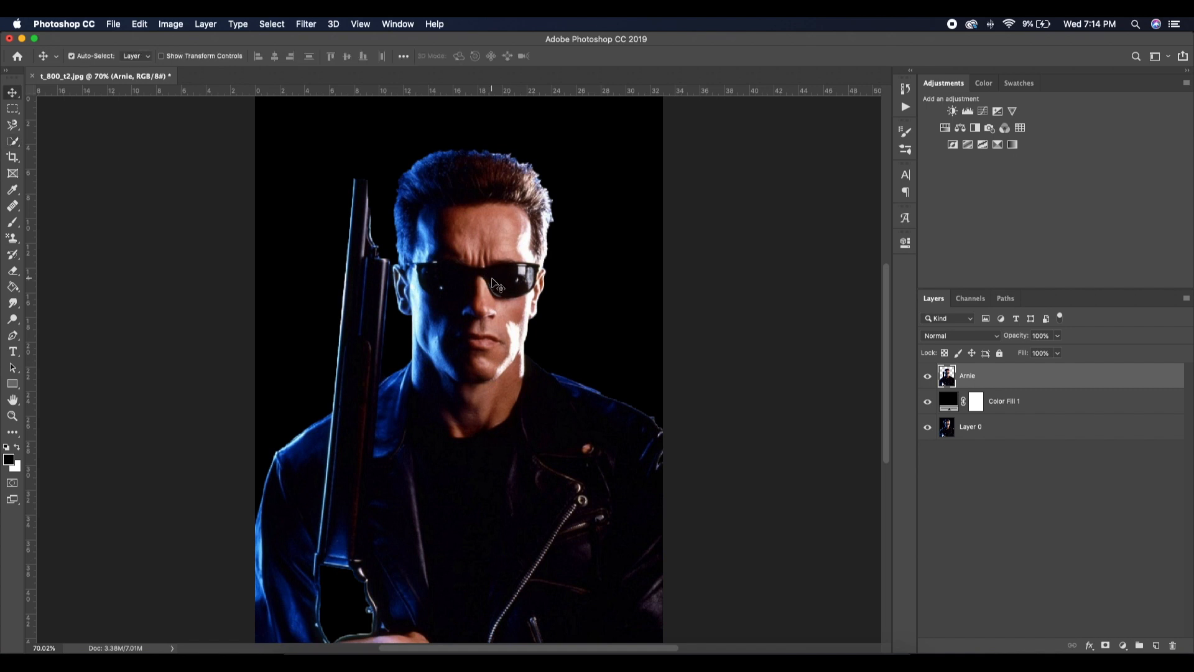
left_click(951, 381, "super")
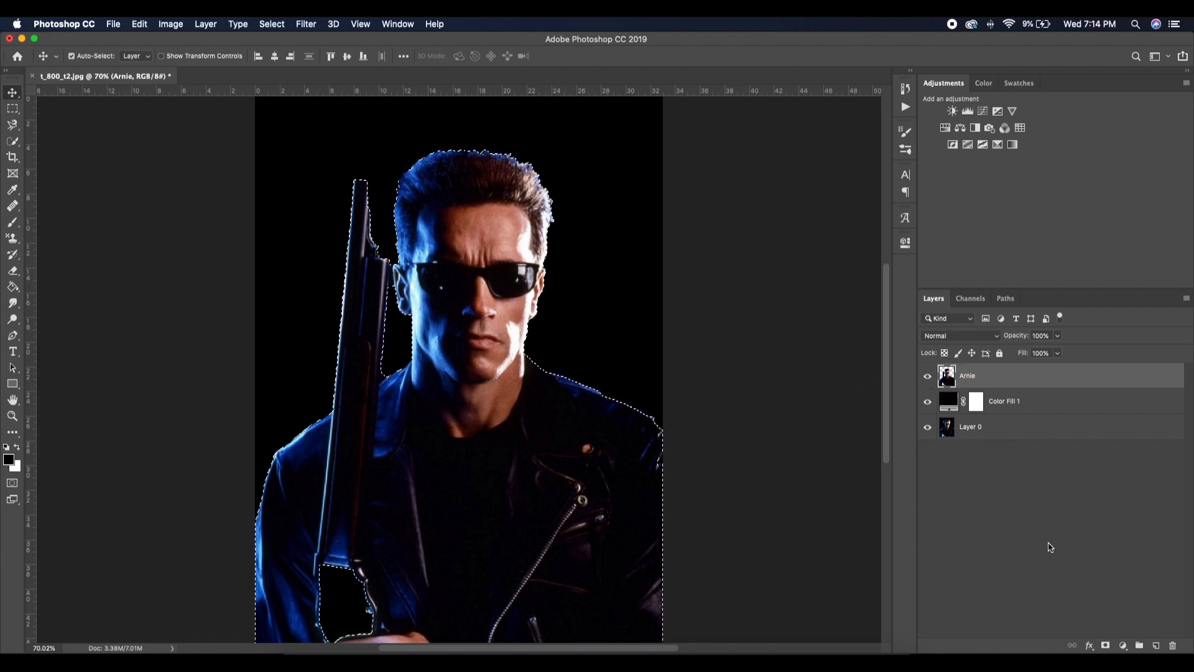
left_click(1106, 646)
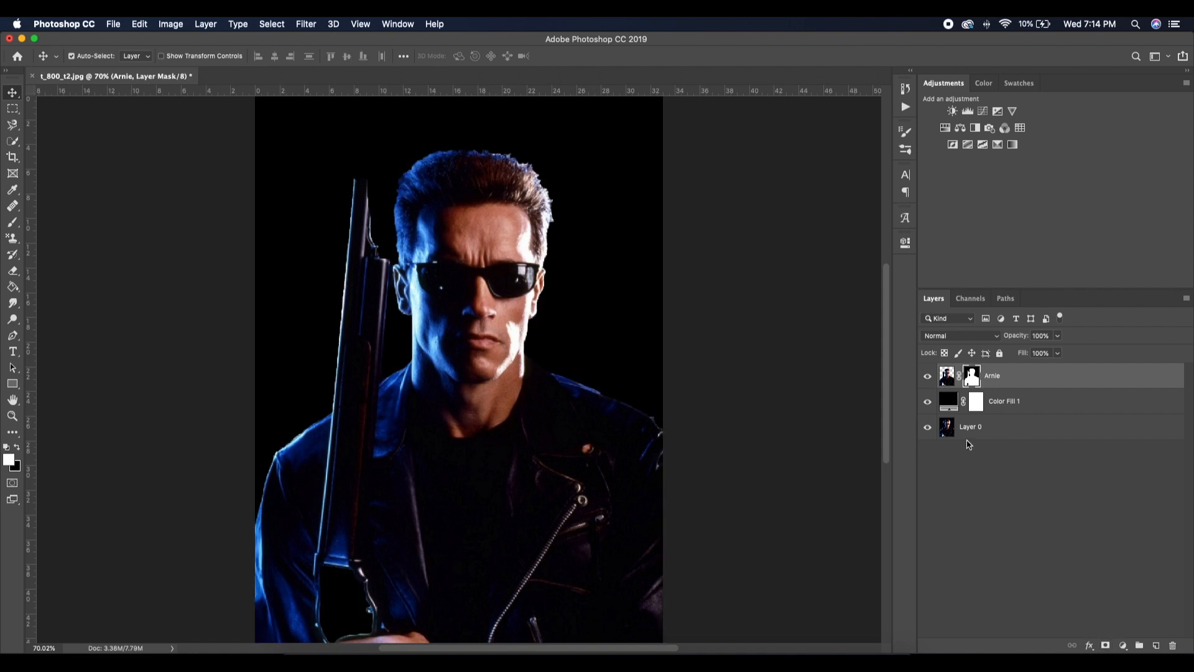
Step: Place the robot skull image 1f2b16bfc4c6dc93553f61cc3bafc11e.jpg as an embedded object above the Arnie layer
left_click(946, 405)
left_click(946, 377)
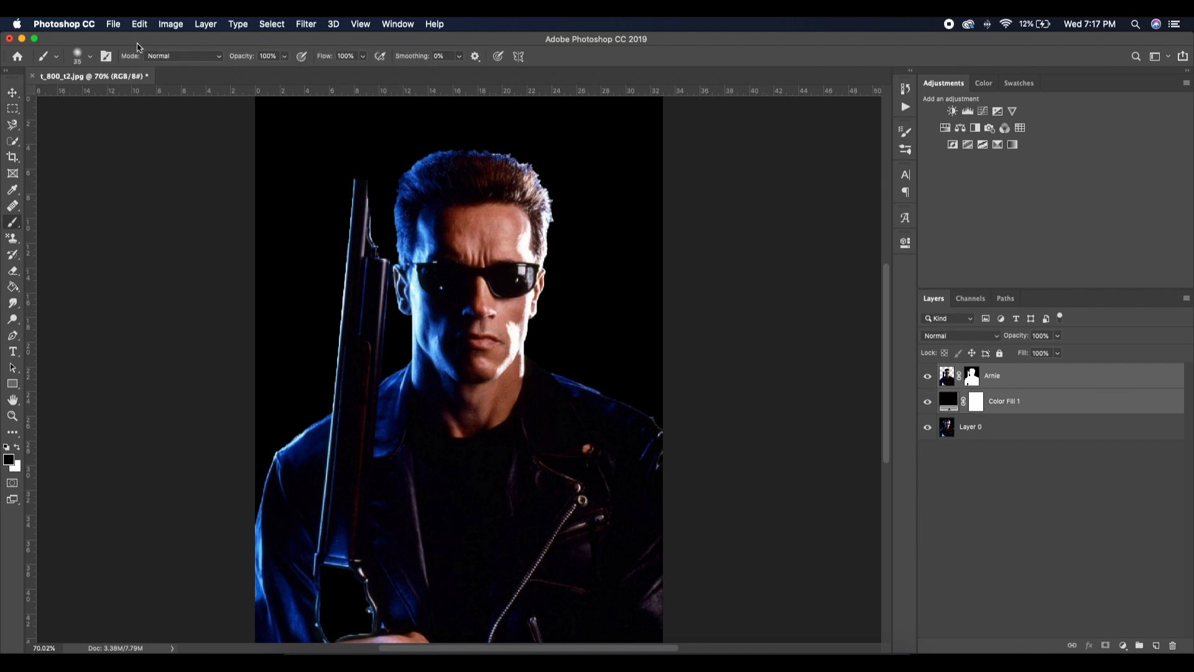
left_click(116, 25)
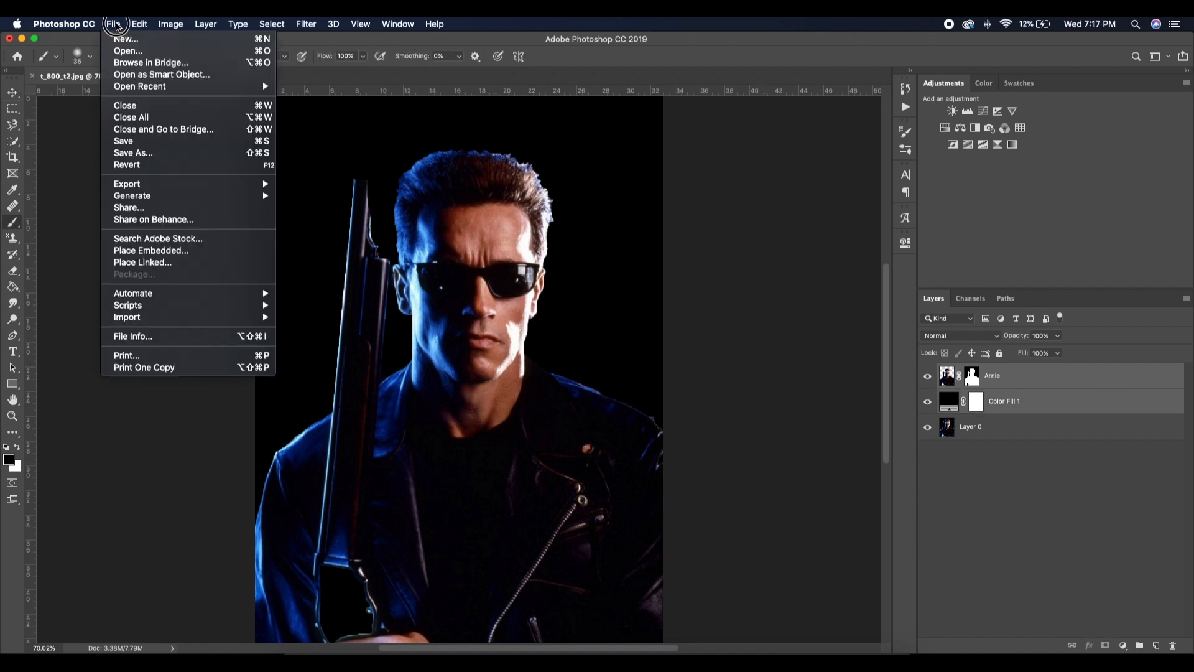
left_click(148, 251)
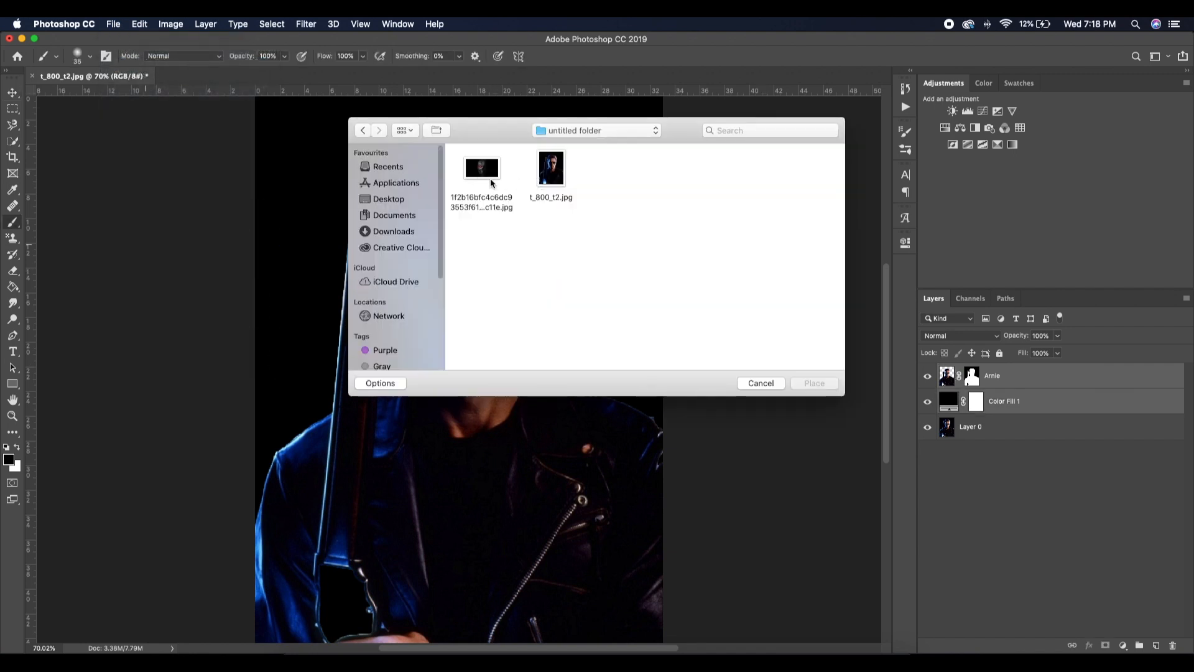
left_click(480, 173)
left_click(794, 384)
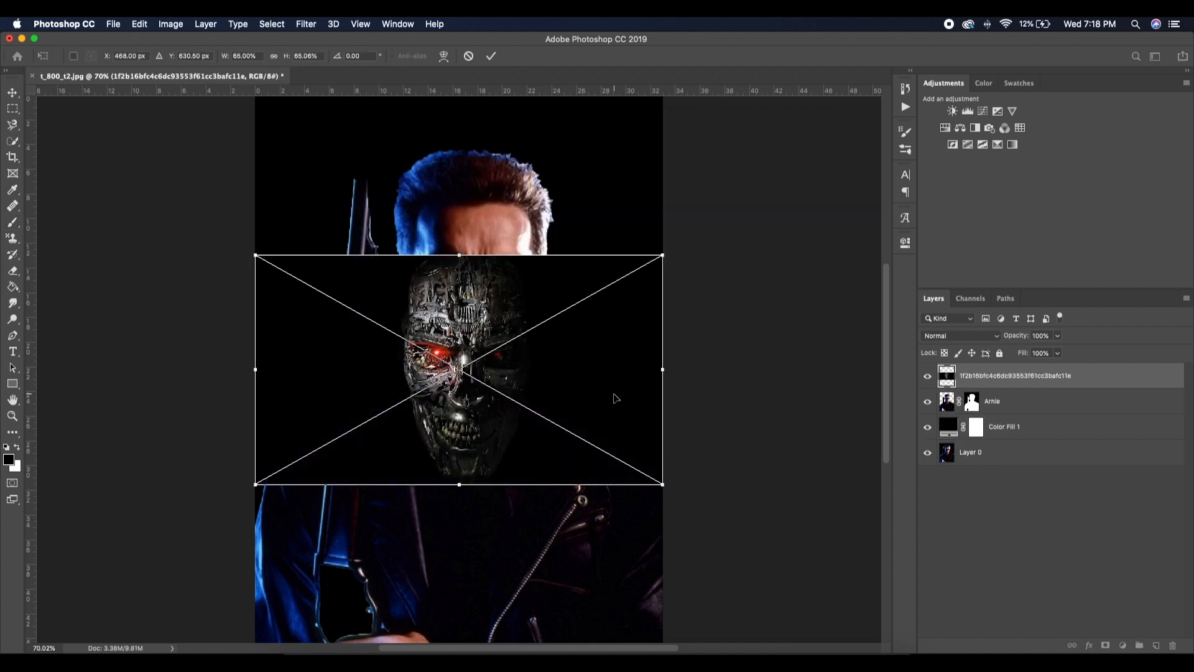
Step: Move the placed robot skull up over the man's face and set its blend mode to Screen
left_click_drag(613, 398, 619, 302)
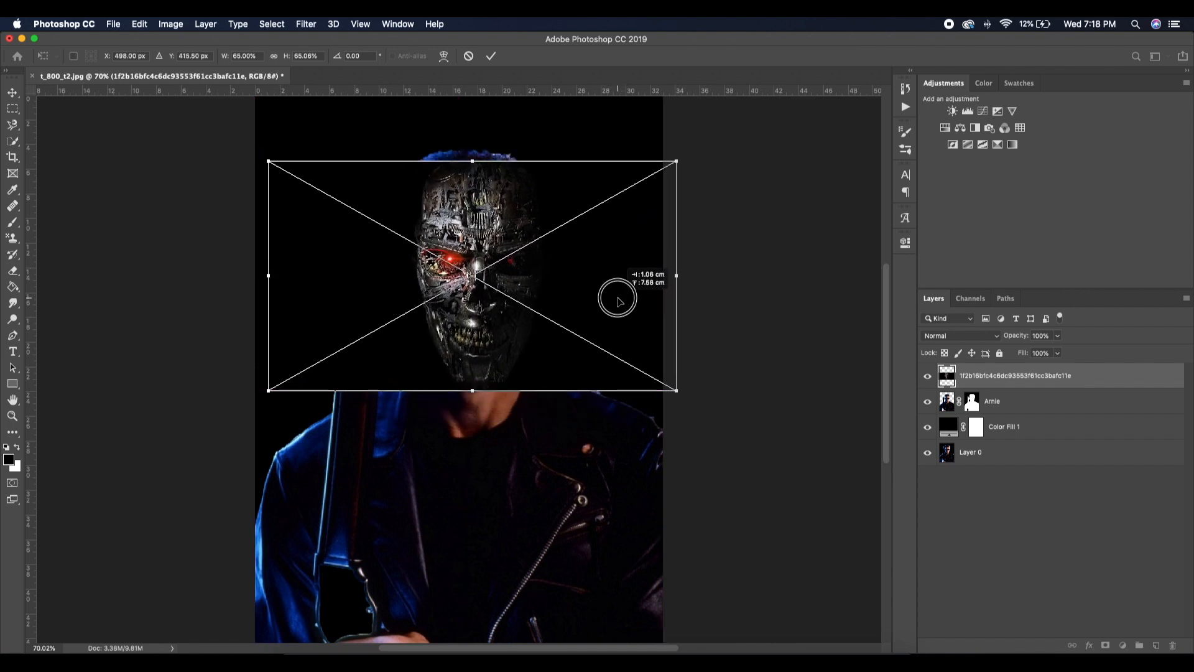
left_click_drag(619, 301, 618, 302)
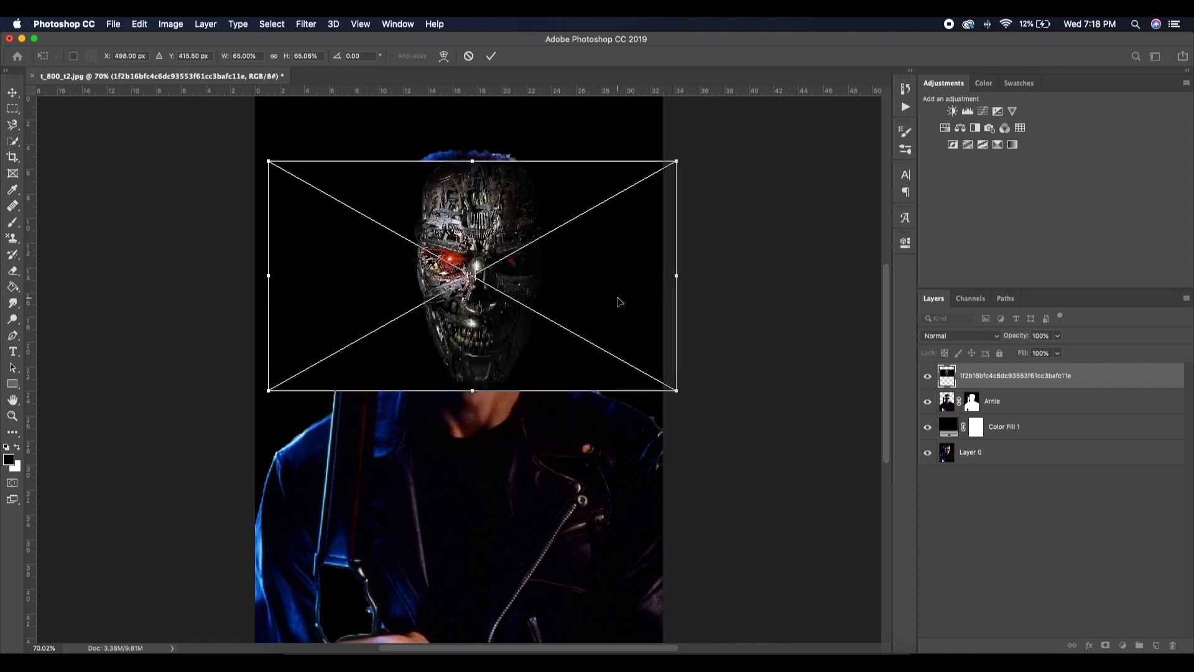
left_click(999, 336)
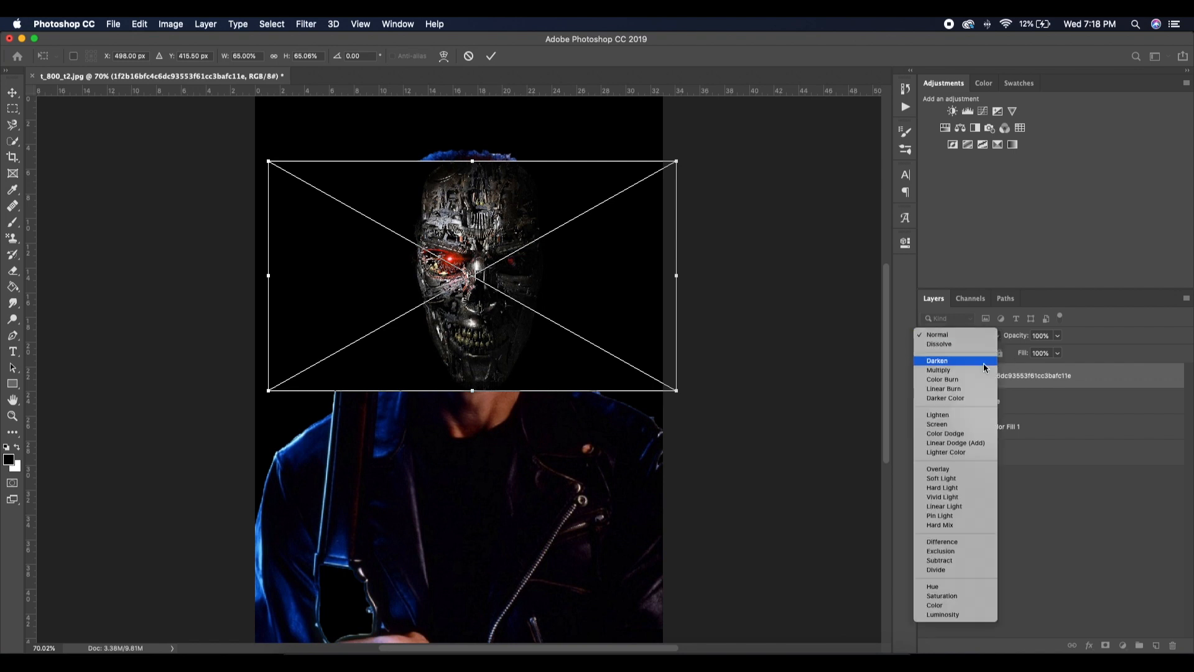
left_click(956, 427)
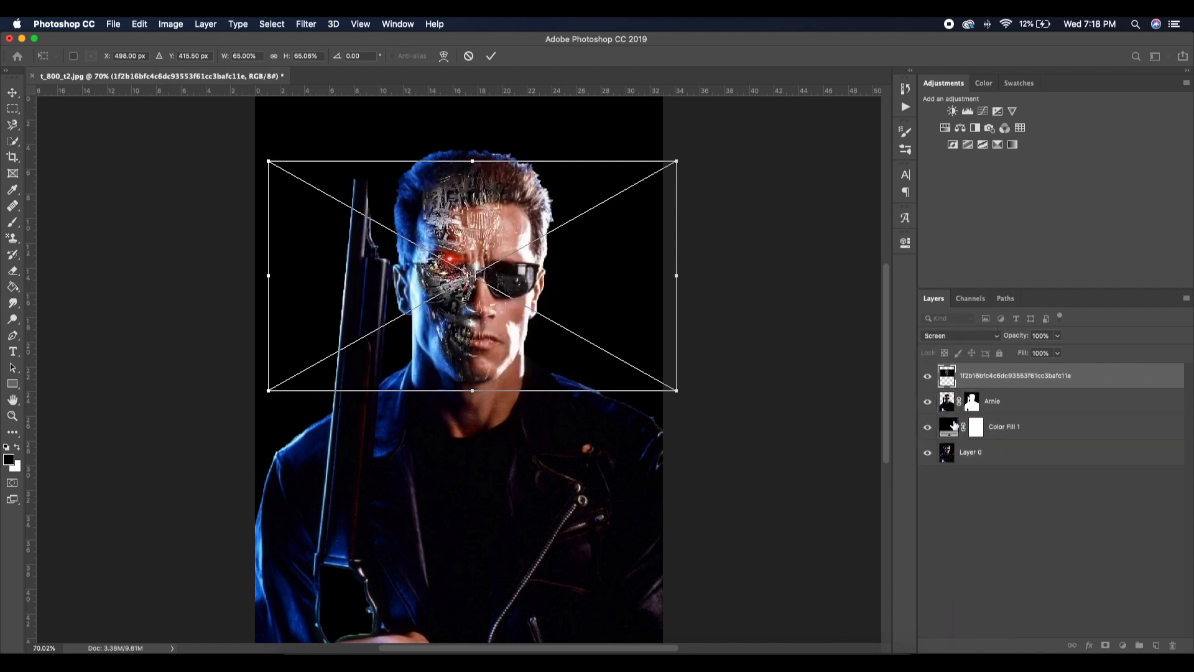
Step: Fit the robot skull to the man's facial features by shifting it and slightly reducing its height, and apply the transform
key("super+equal")
key("super+equal")
scroll(529, 261, "up", 4)
left_click_drag(531, 254, 524, 283)
key("super+minus")
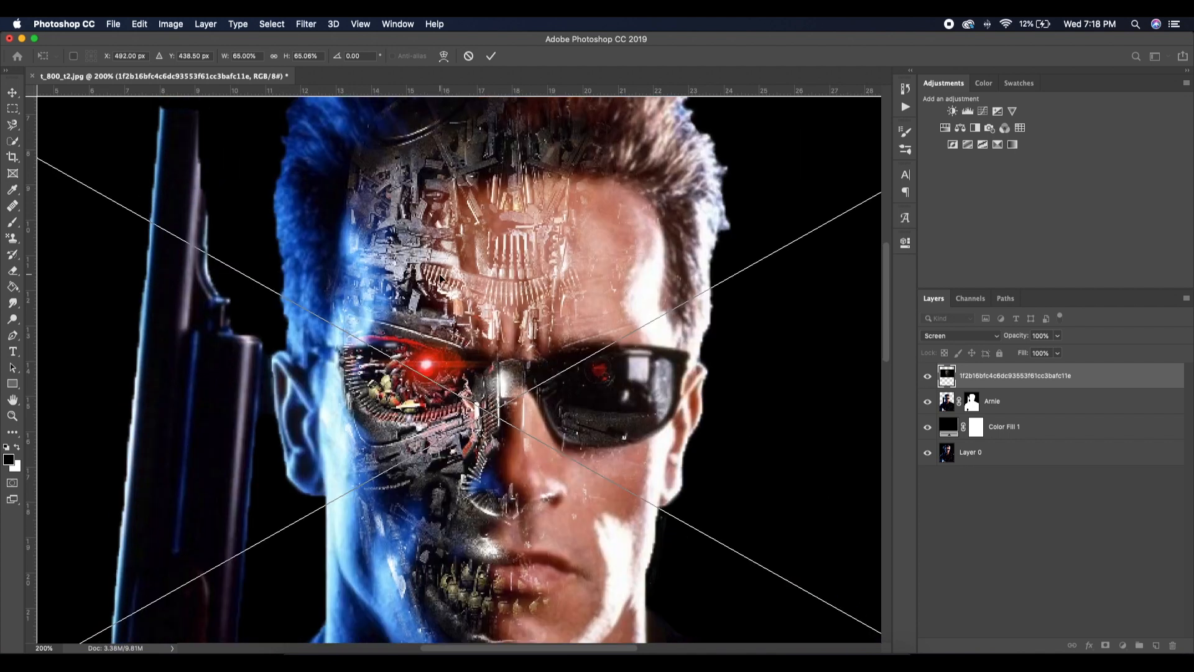
left_click_drag(183, 392, 184, 391)
left_click_drag(474, 555, 478, 542)
left_click_drag(474, 228, 475, 240)
left_click(491, 56)
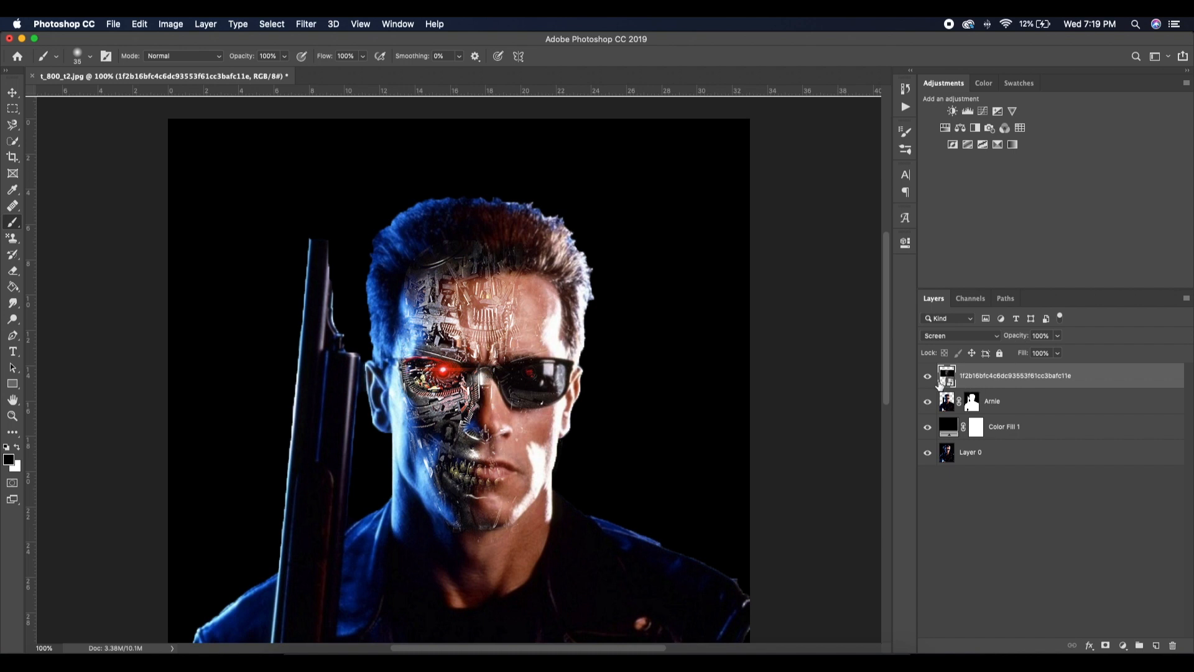
Step: Set the skull layer's blend mode to Normal and mask it with the outline of the Arnie layer's mask
left_click(955, 341)
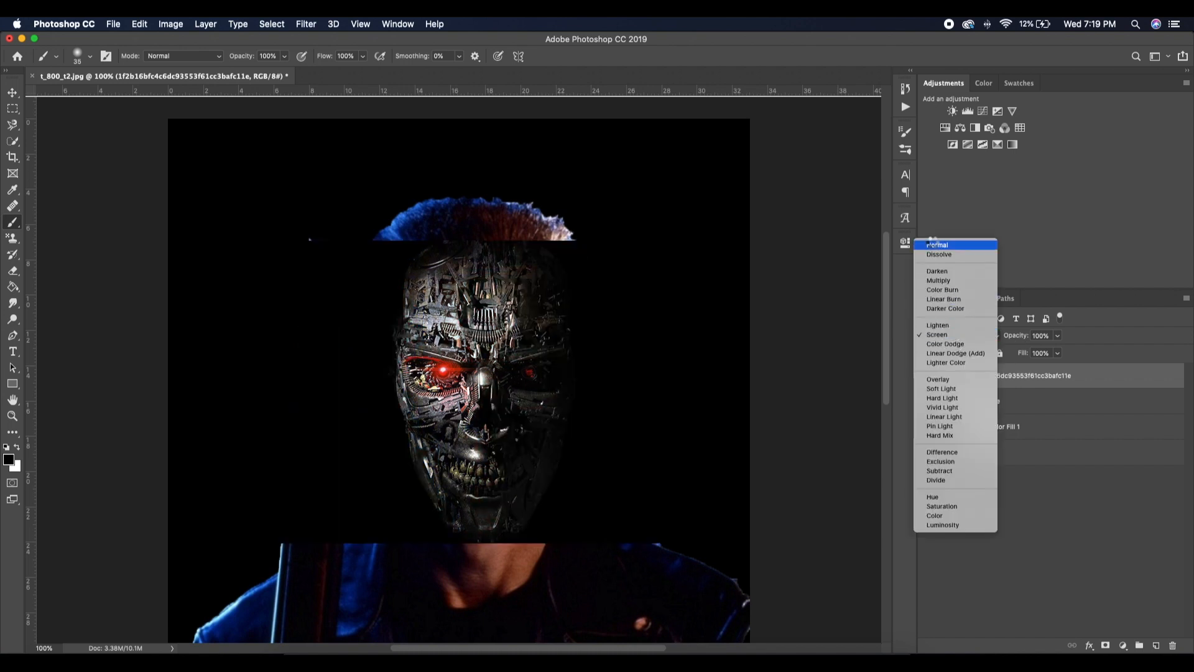
left_click(936, 244)
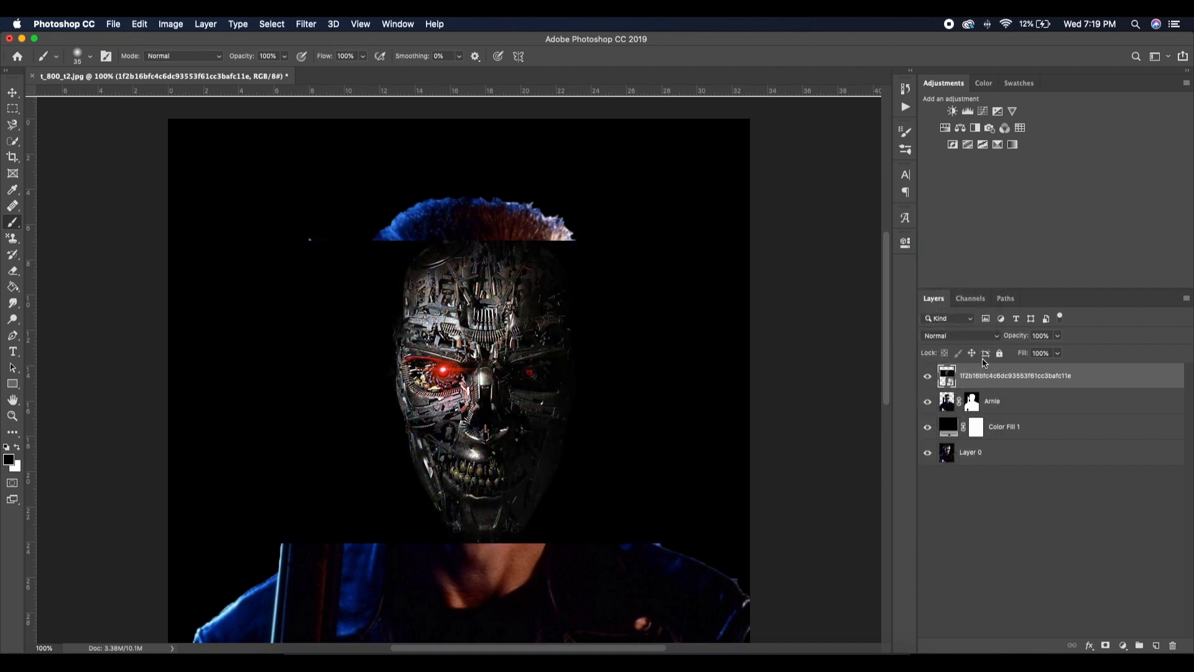
left_click(973, 402)
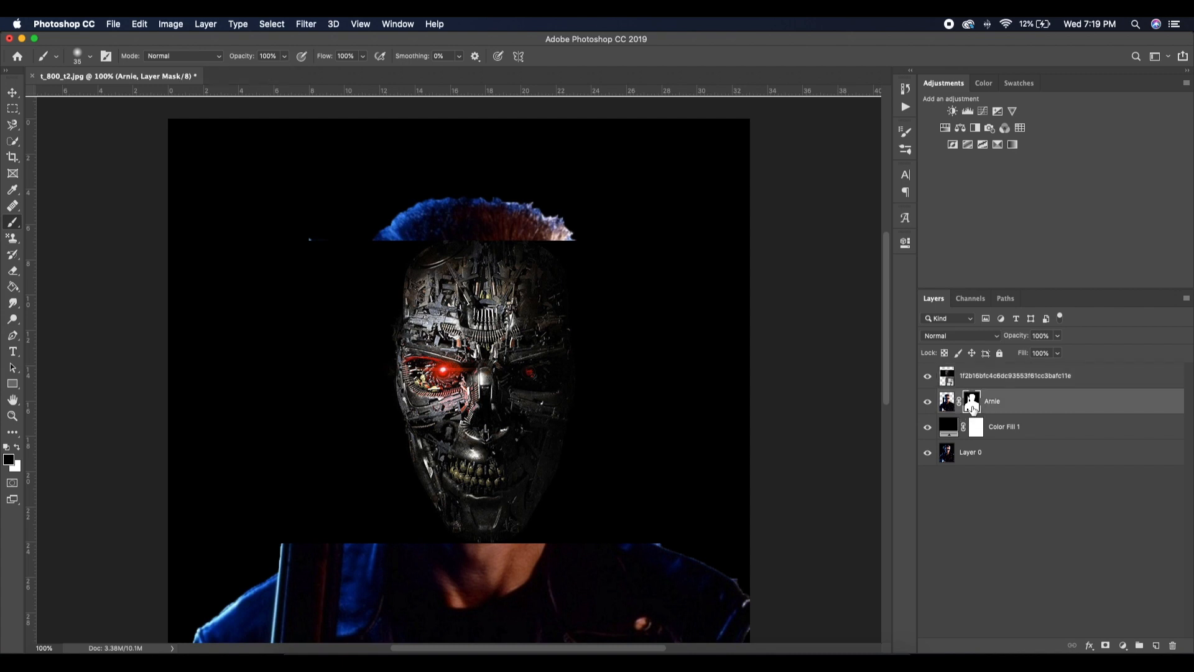
left_click(972, 402, "super")
left_click(948, 376)
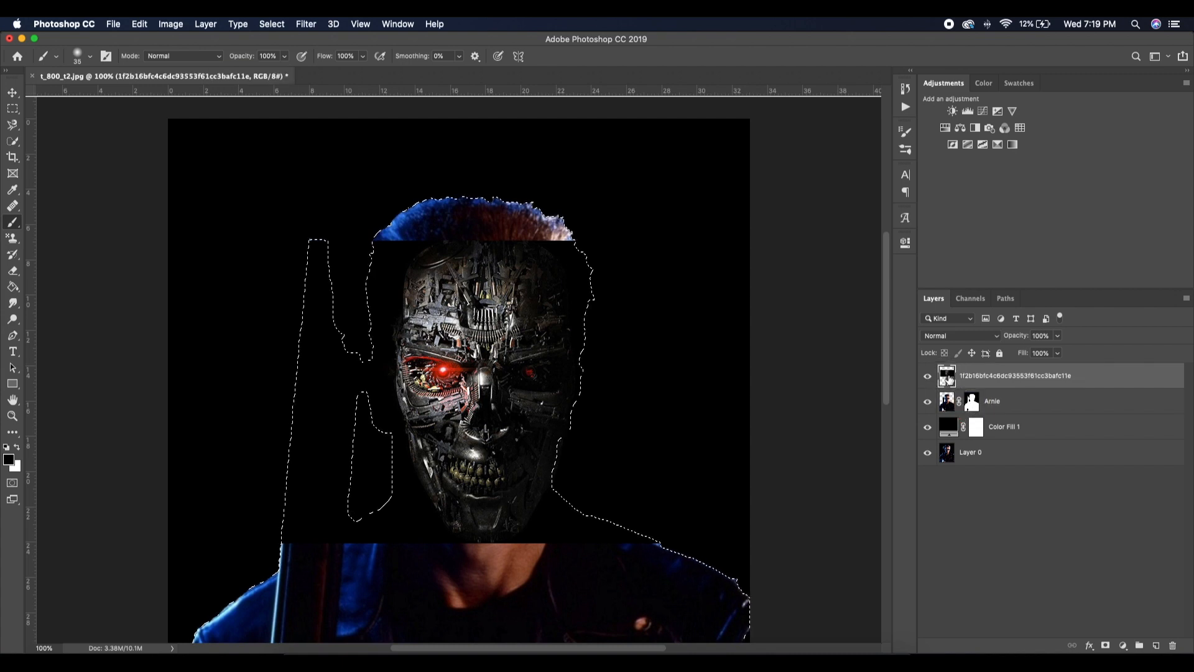
left_click(1105, 645)
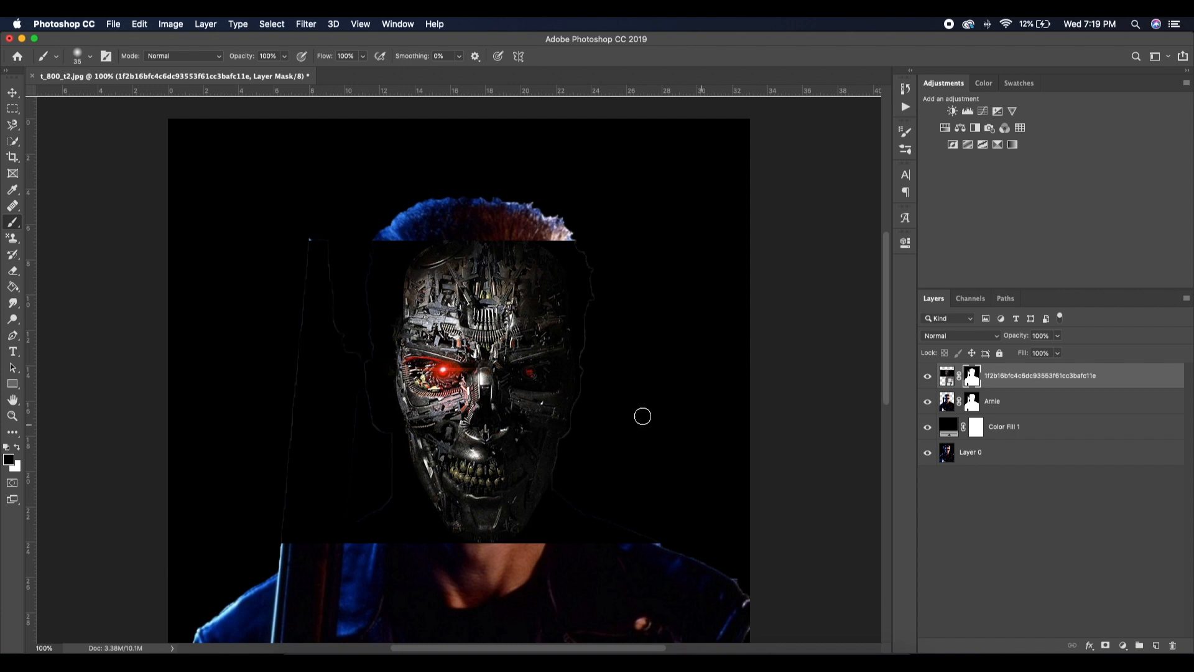
Step: Duplicate the Arnie layer with its mask and put the copy above the robot skull layer
left_click(945, 403)
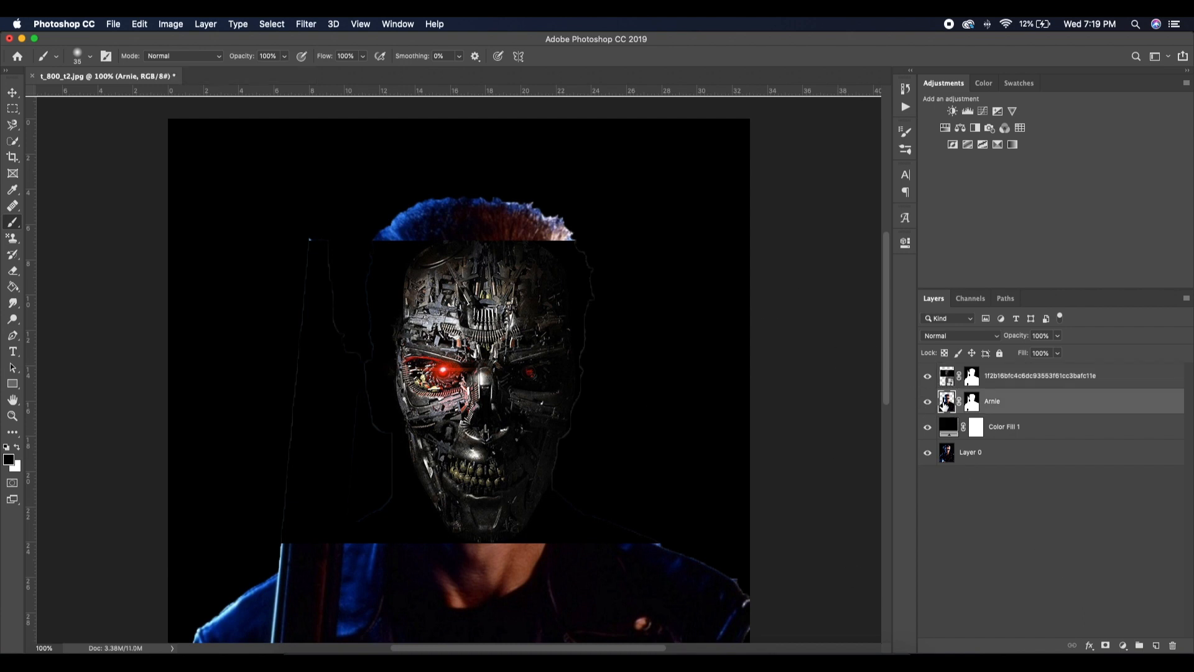
left_click_drag(945, 405, 945, 376)
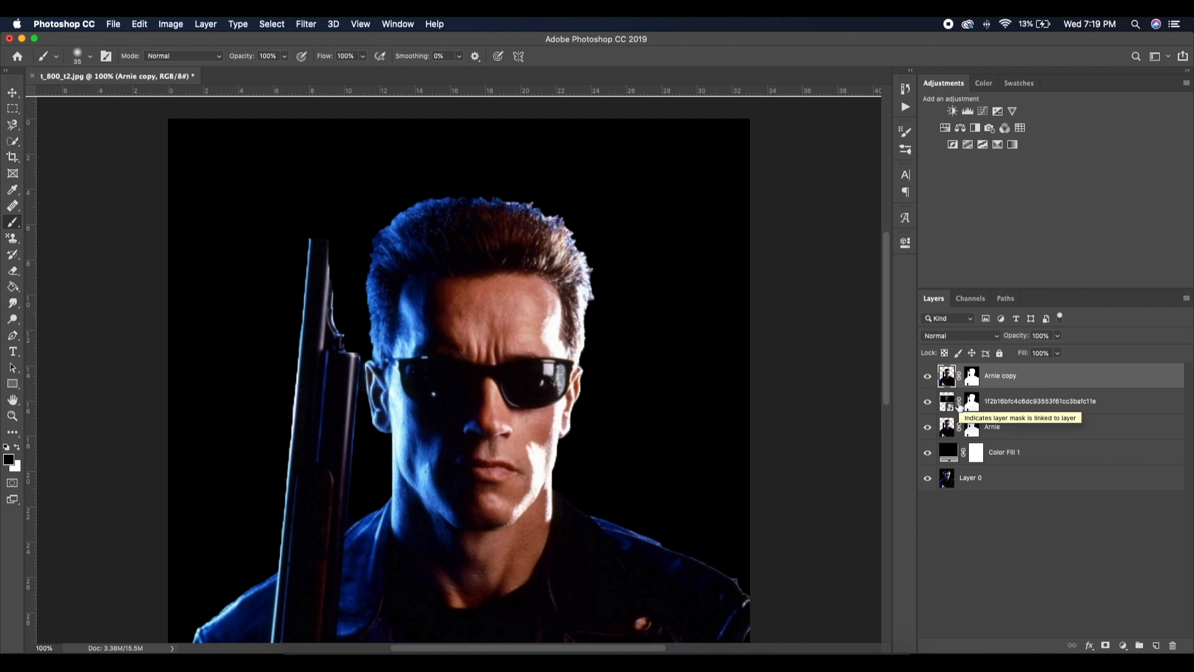
Step: Paint black on the Arnie copy layer mask to reveal the robot eye and a straight vertical strip from hairline to chin
left_click(972, 377)
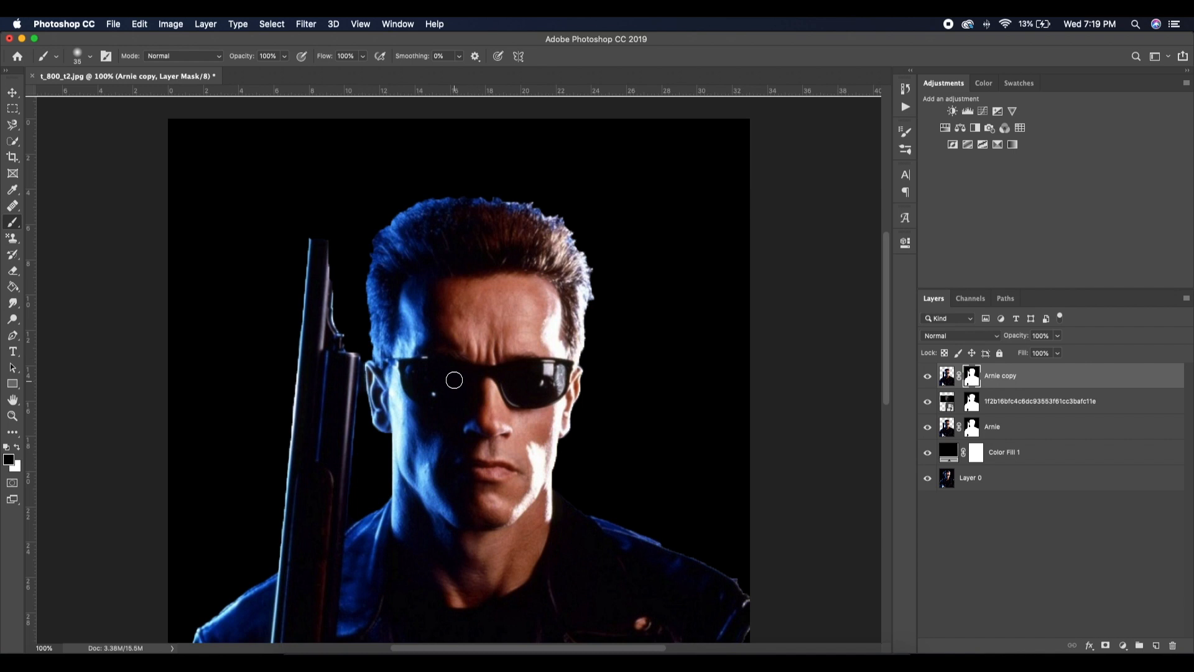
mouse_move(458, 351)
left_mouse_down()
mouse_move(445, 376)
mouse_move(455, 397)
left_mouse_up()
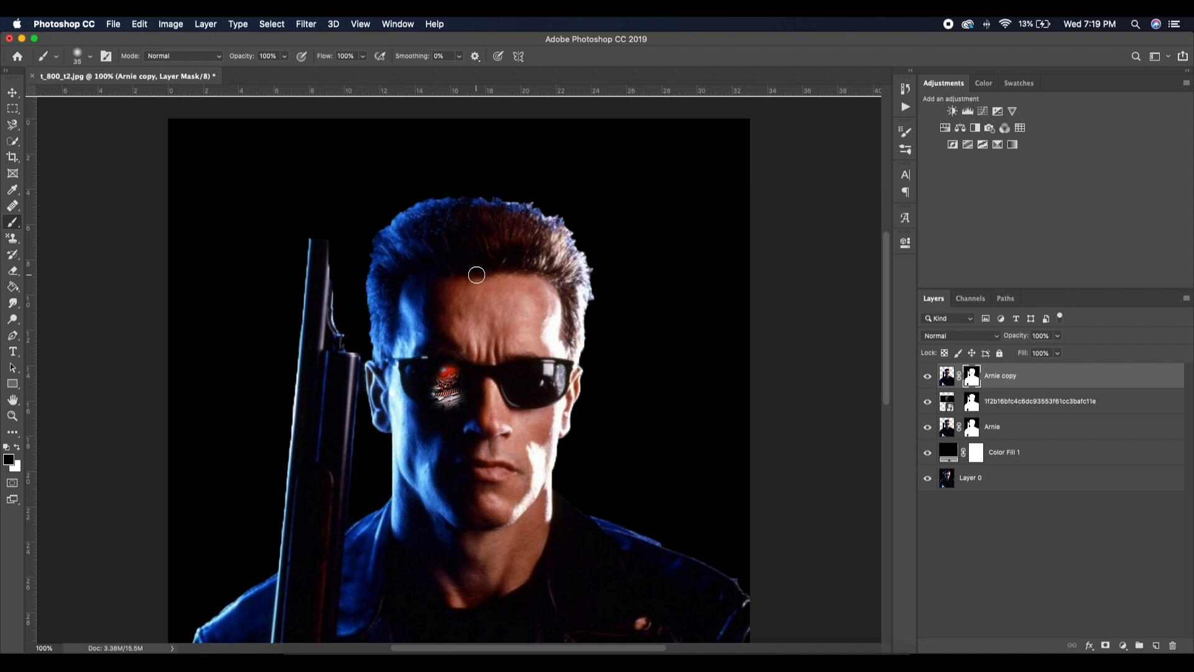
left_click_drag(477, 275, 476, 276)
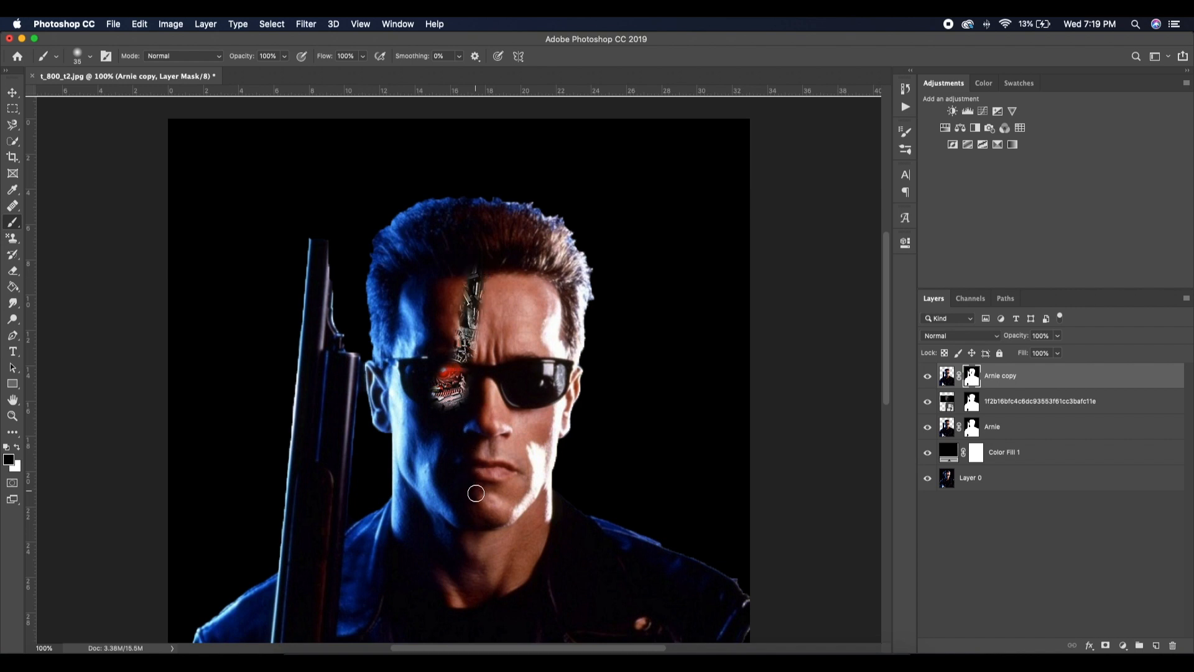
left_click(476, 512, "shift")
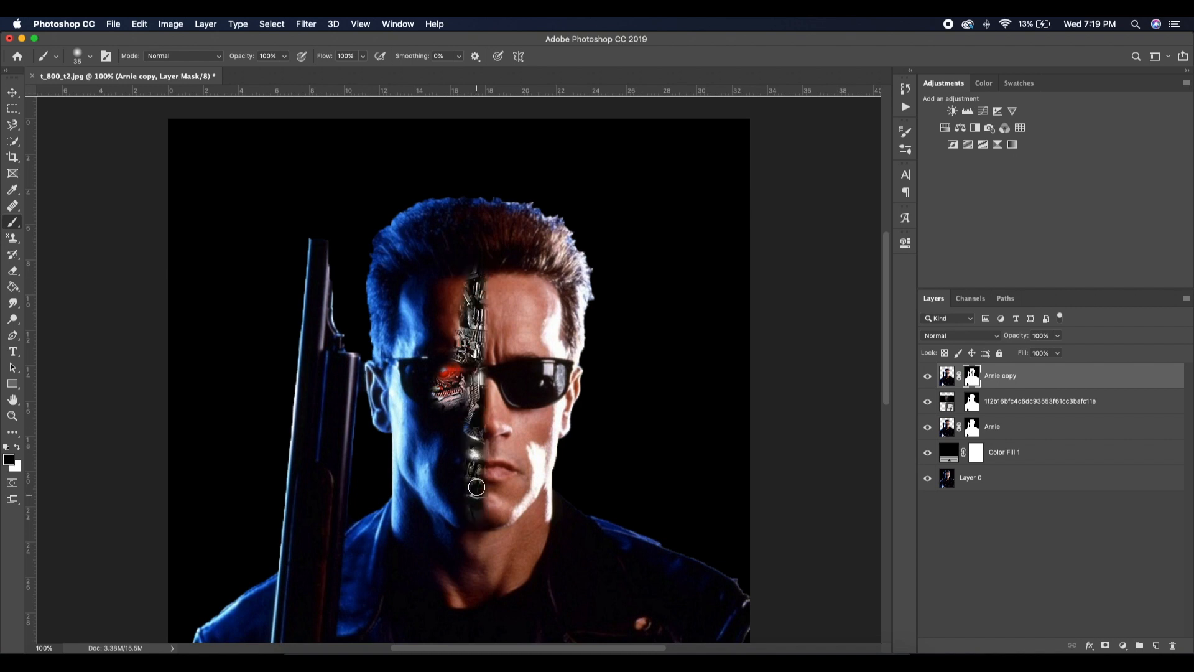
Step: Mask out the rest of the blue-lit half of the face on the Arnie copy layer, exposing the skull from forehead to jaw
mouse_move(468, 286)
left_mouse_down()
mouse_move(434, 292)
mouse_move(467, 269)
mouse_move(418, 281)
mouse_move(447, 295)
mouse_move(446, 314)
mouse_move(408, 392)
mouse_move(431, 405)
mouse_move(427, 415)
mouse_move(458, 403)
mouse_move(466, 431)
mouse_move(449, 479)
mouse_move(431, 441)
mouse_move(448, 483)
mouse_move(420, 437)
mouse_move(426, 457)
mouse_move(405, 384)
mouse_move(430, 326)
mouse_move(416, 293)
mouse_move(426, 273)
mouse_move(465, 274)
mouse_move(424, 301)
mouse_move(422, 326)
mouse_move(408, 300)
mouse_move(418, 330)
mouse_move(404, 363)
mouse_move(436, 456)
left_mouse_up()
right_click(416, 398)
key("Escape")
mouse_move(411, 386)
left_mouse_down()
mouse_move(428, 458)
mouse_move(467, 516)
left_mouse_up()
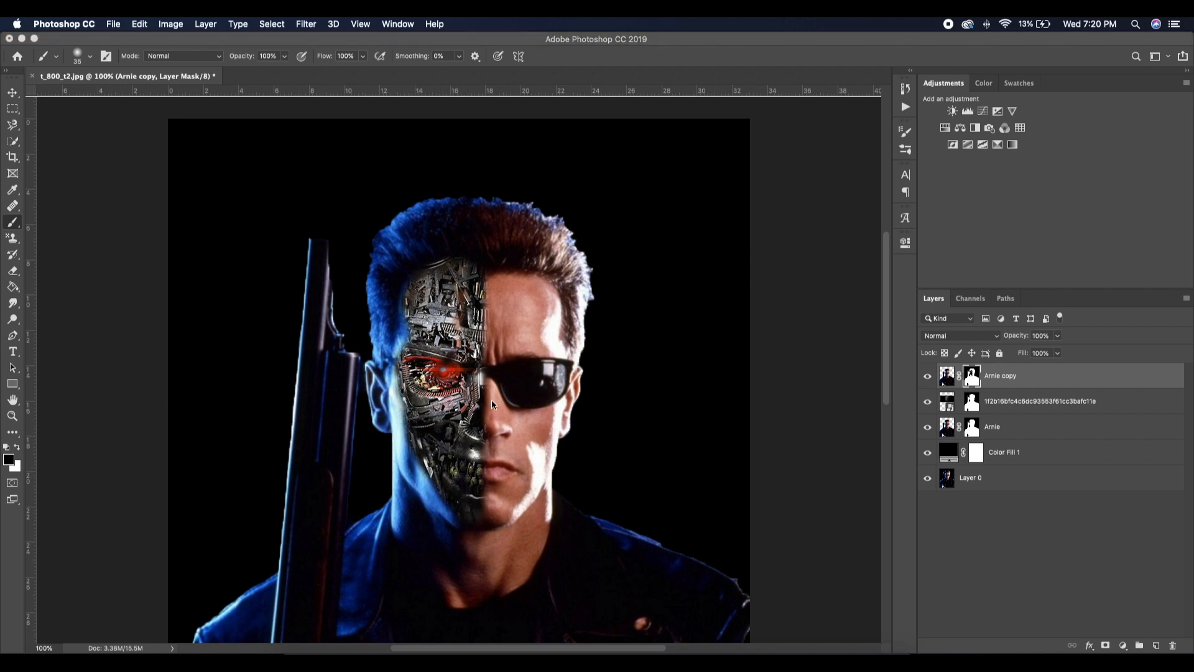
Step: Add a new layer above the robot skull layer and paint a soft black shadow on it along the face's vertical dividing line
left_click(946, 411)
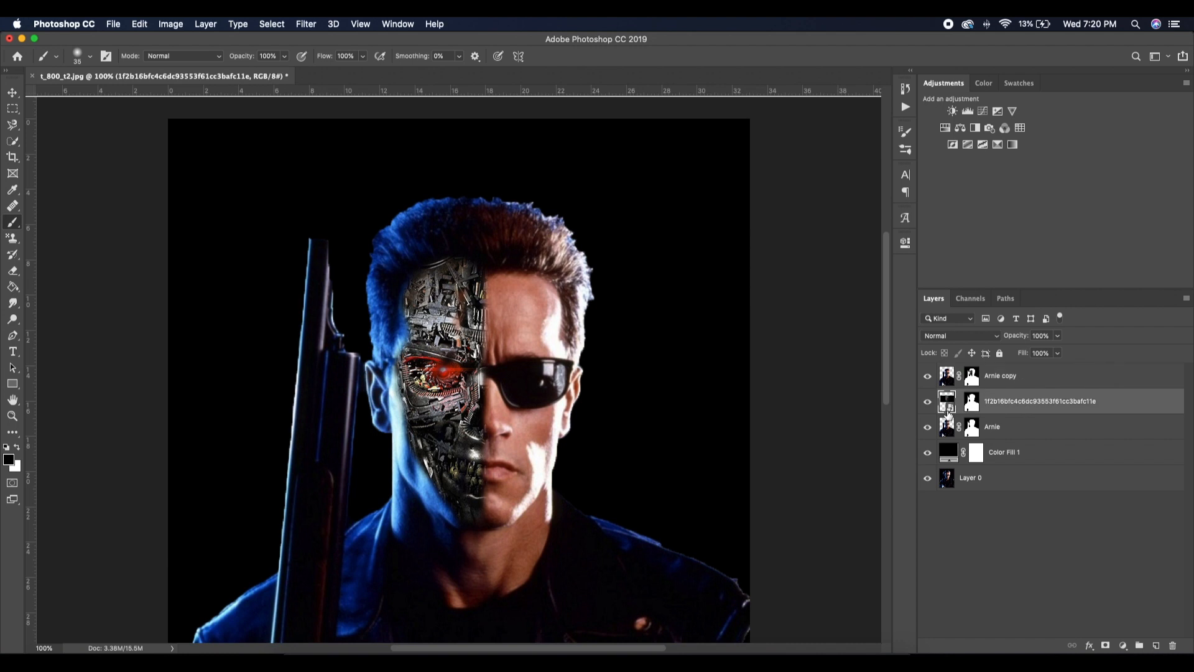
left_click(1155, 646)
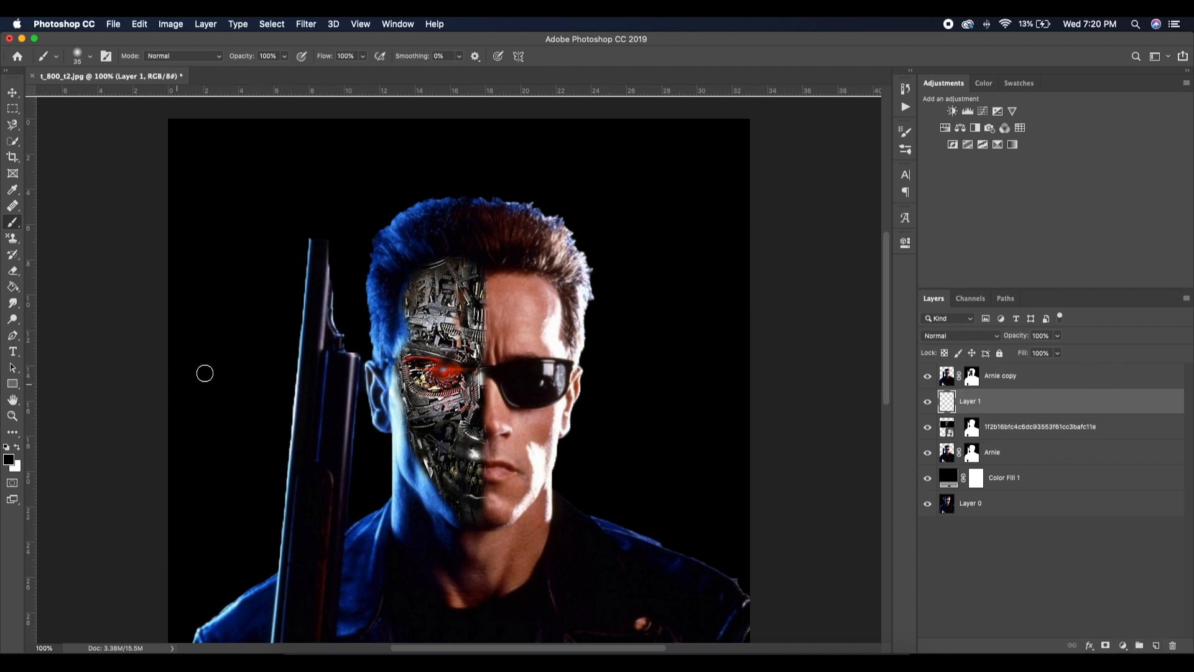
key("super+plus")
key("super+plus")
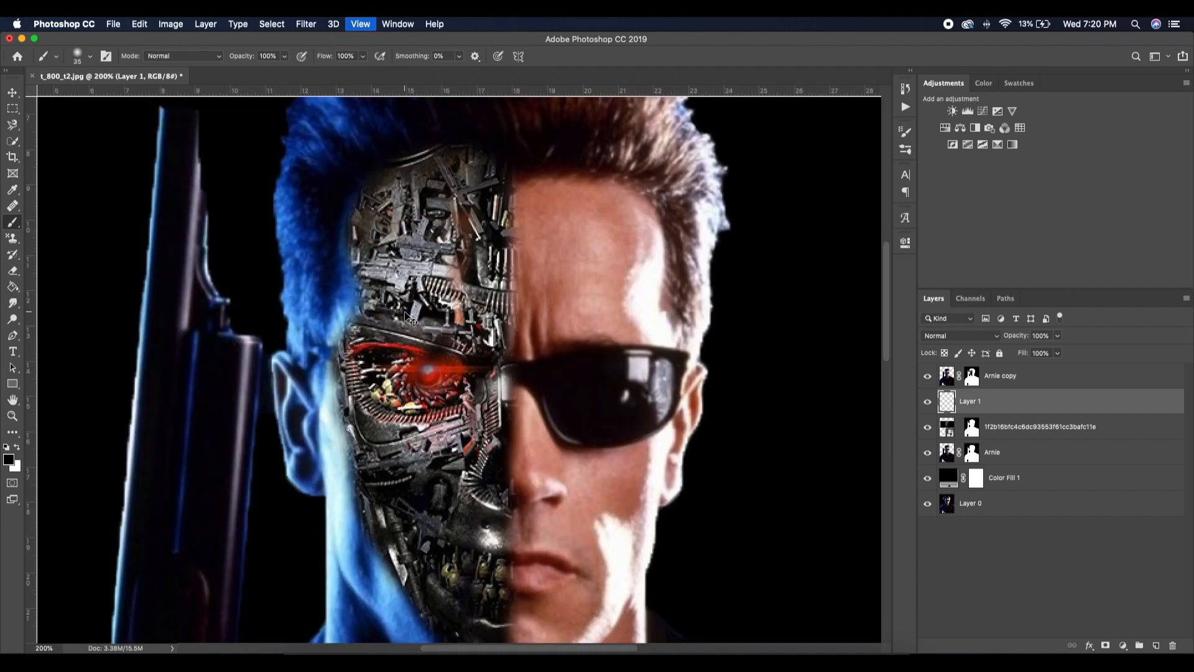
scroll(551, 239, "up", 3)
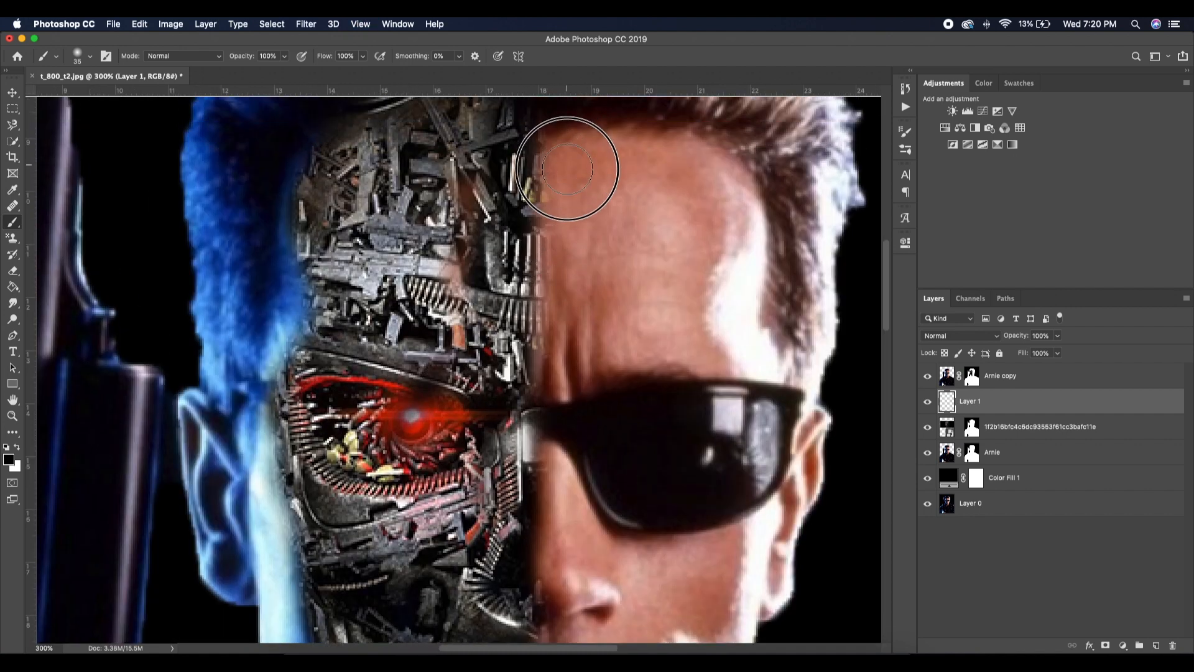
left_click(563, 263)
left_click_drag(563, 263, 559, 571)
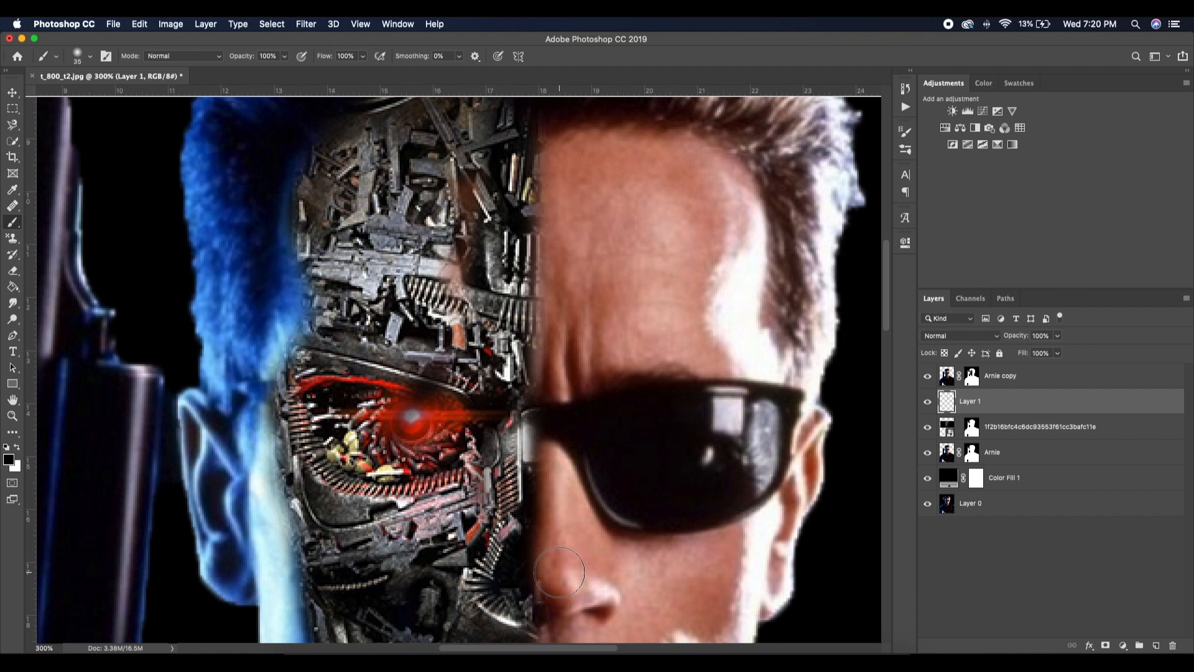
key("super+minus")
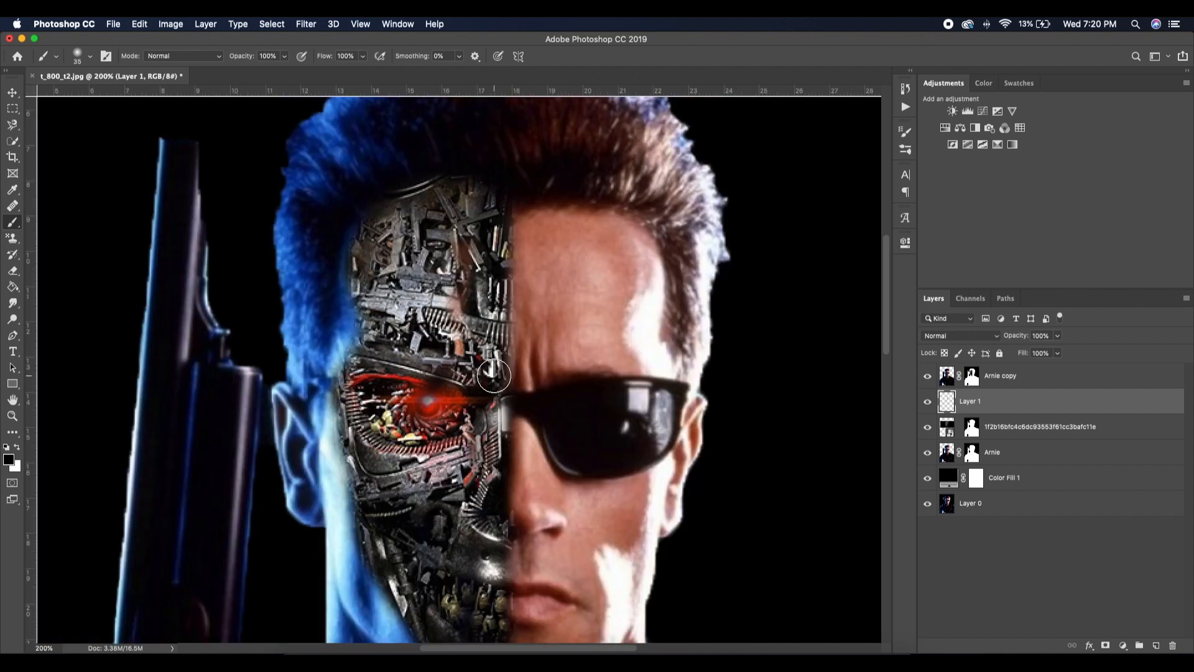
key("super+minus")
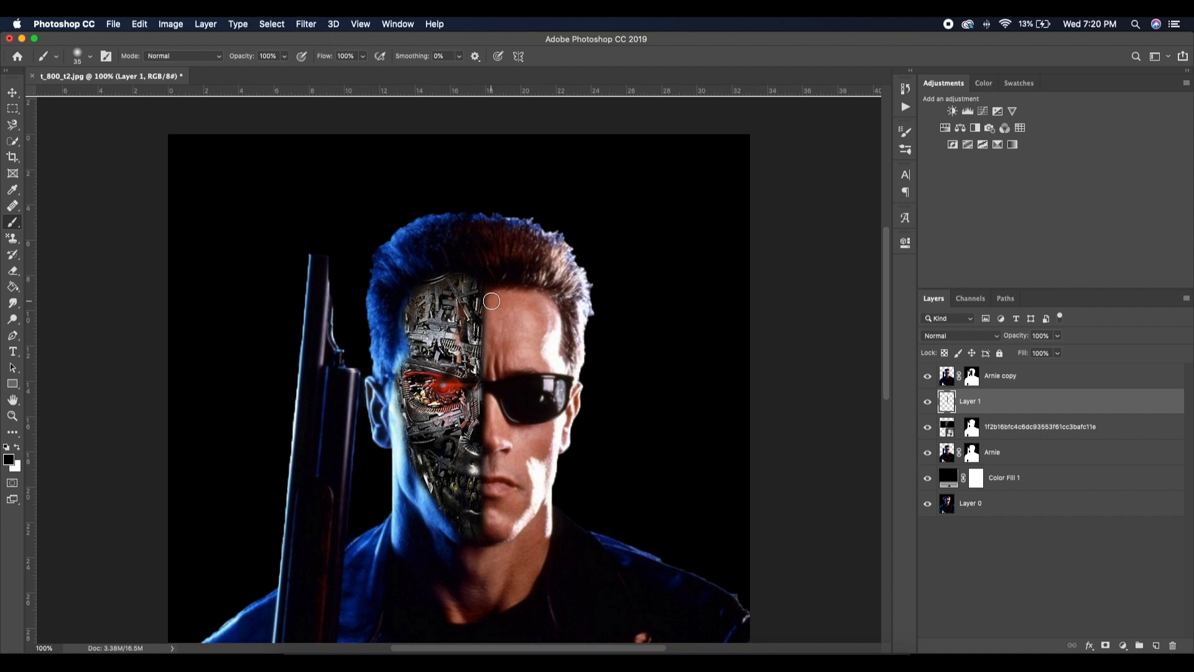
scroll(491, 301, "down", 2)
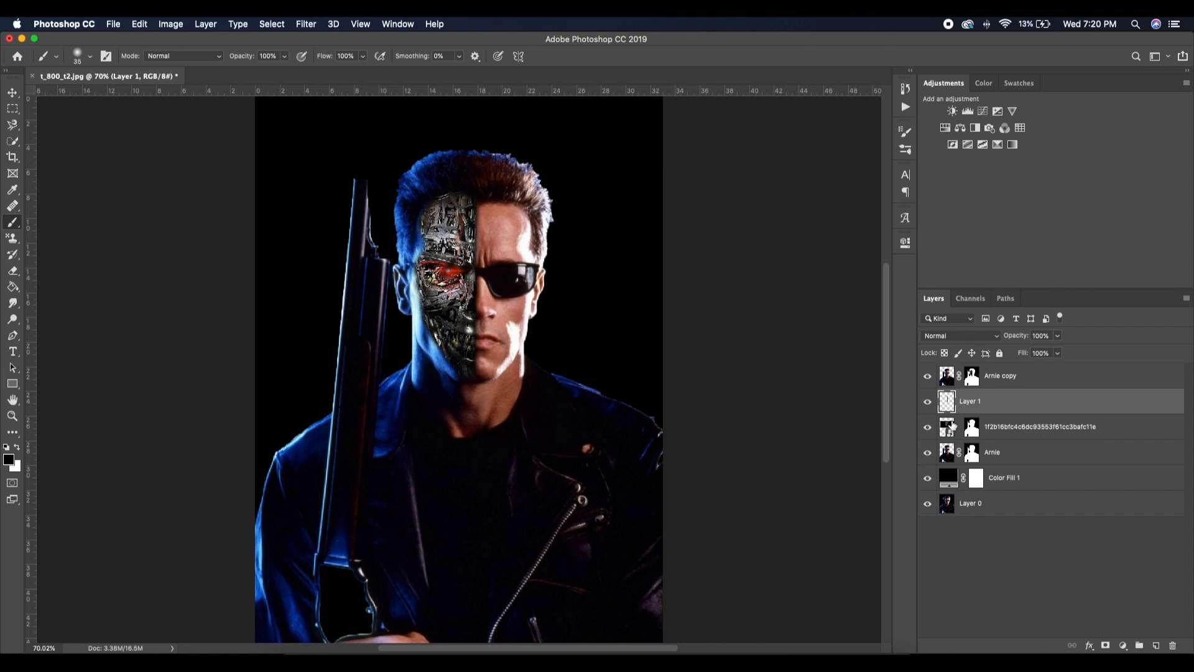
Step: Compare the portrait with and without the painted shadow layer
left_click_drag(1018, 336, 1010, 338)
left_click(928, 402)
left_click(928, 403)
Step: Create a new 1920 x 1080 pixel document at 72 pixels/inch
key("super+n")
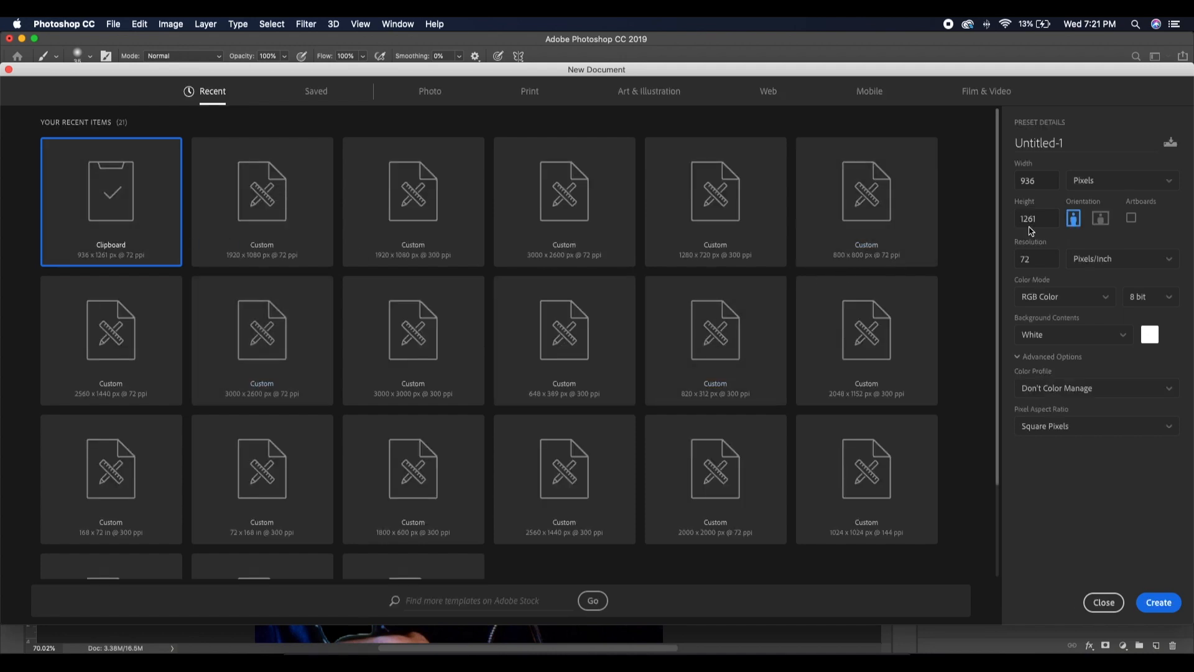
left_click(1033, 182)
type("1920")
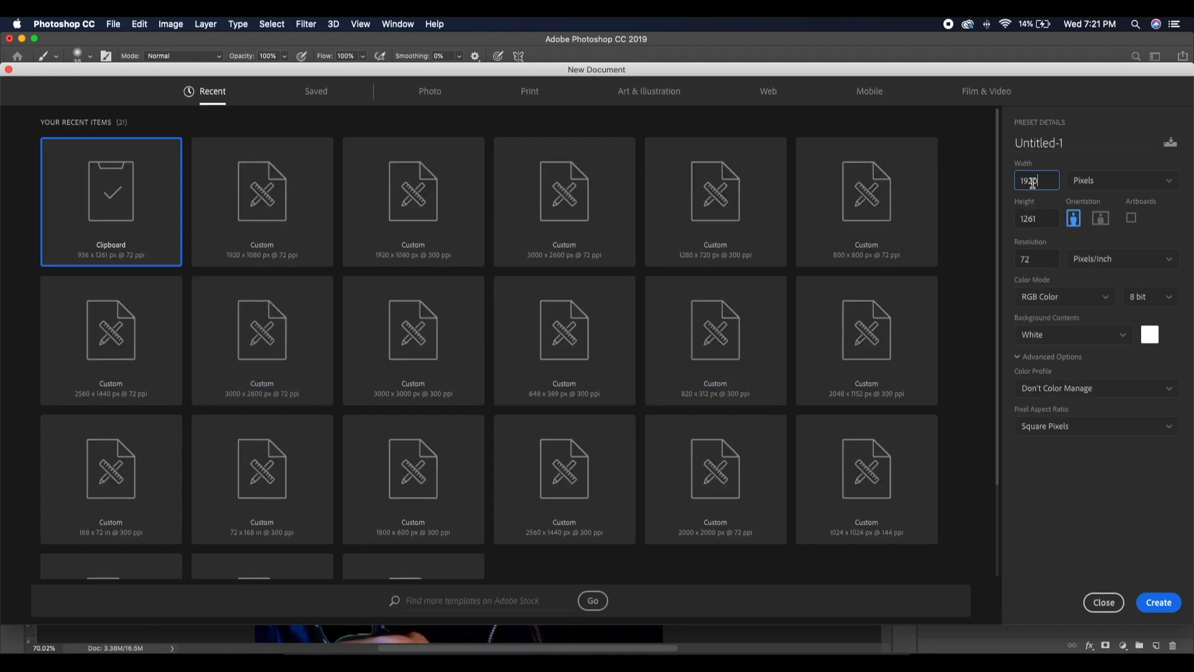
key("Tab")
type("1")
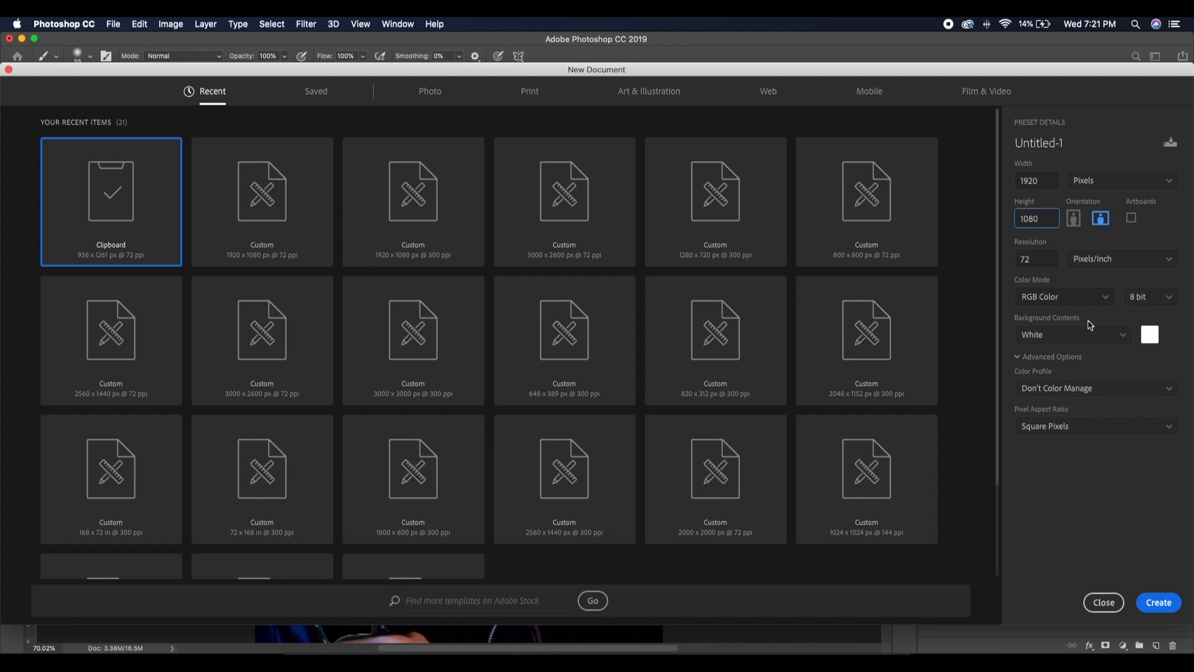
left_click(1159, 602)
Step: Copy all layers from Arnie copy down to Color Fill 1 from t_800_t2.jpg into the new document
left_click(111, 76)
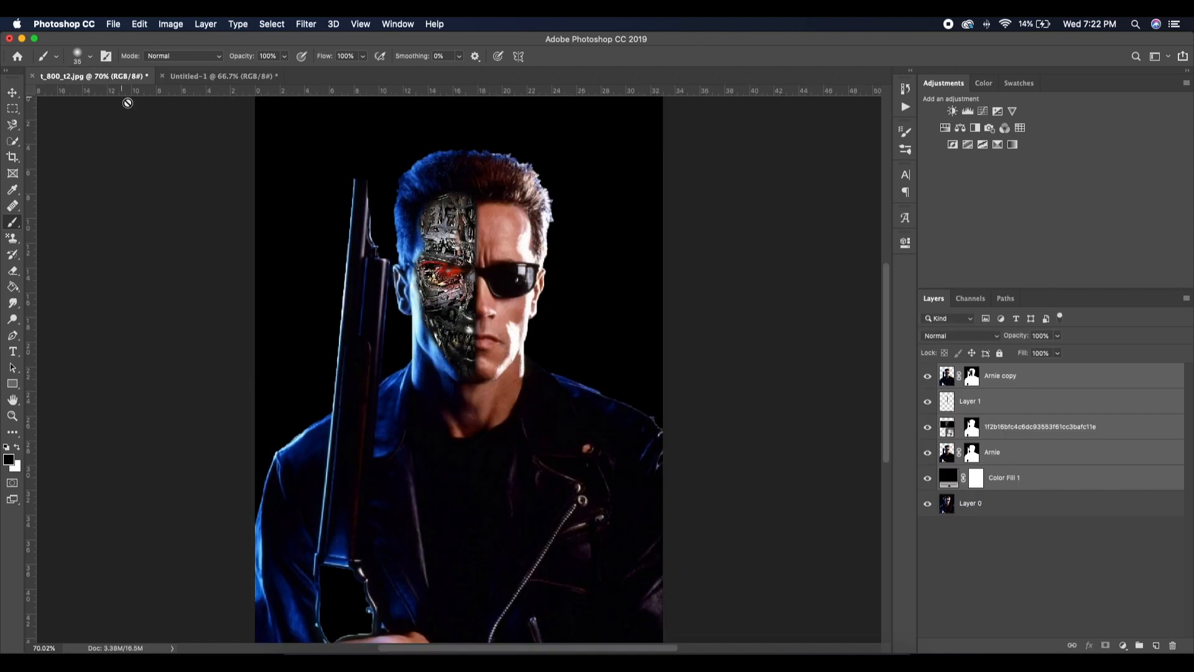
left_click(979, 545)
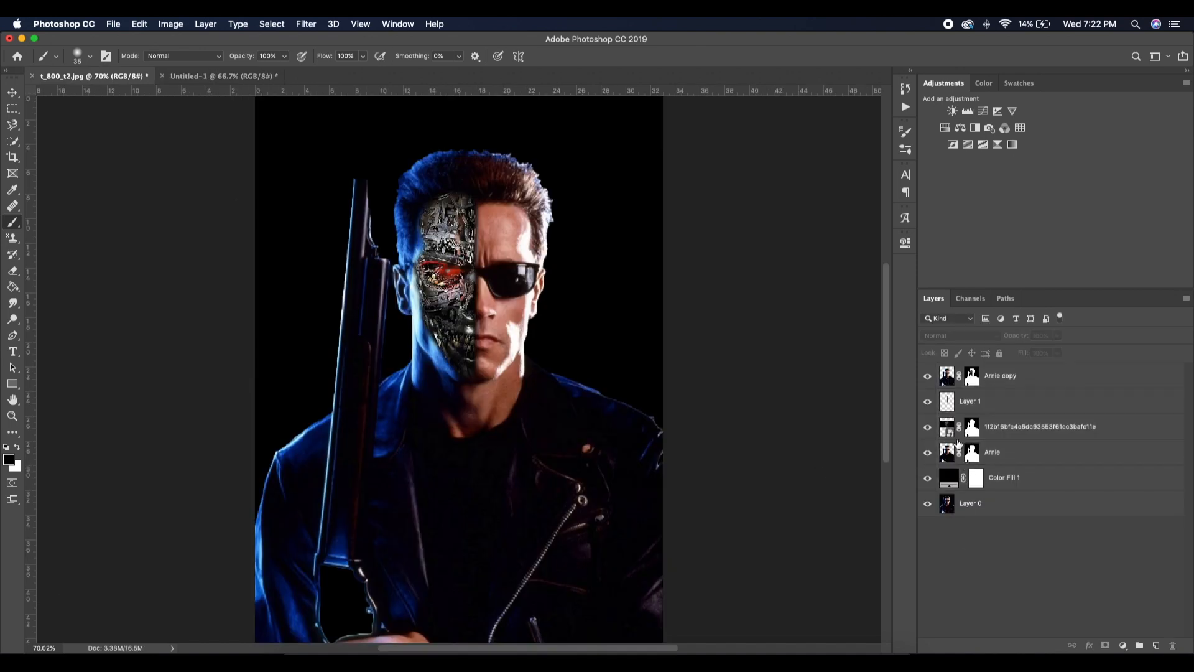
left_click(947, 381)
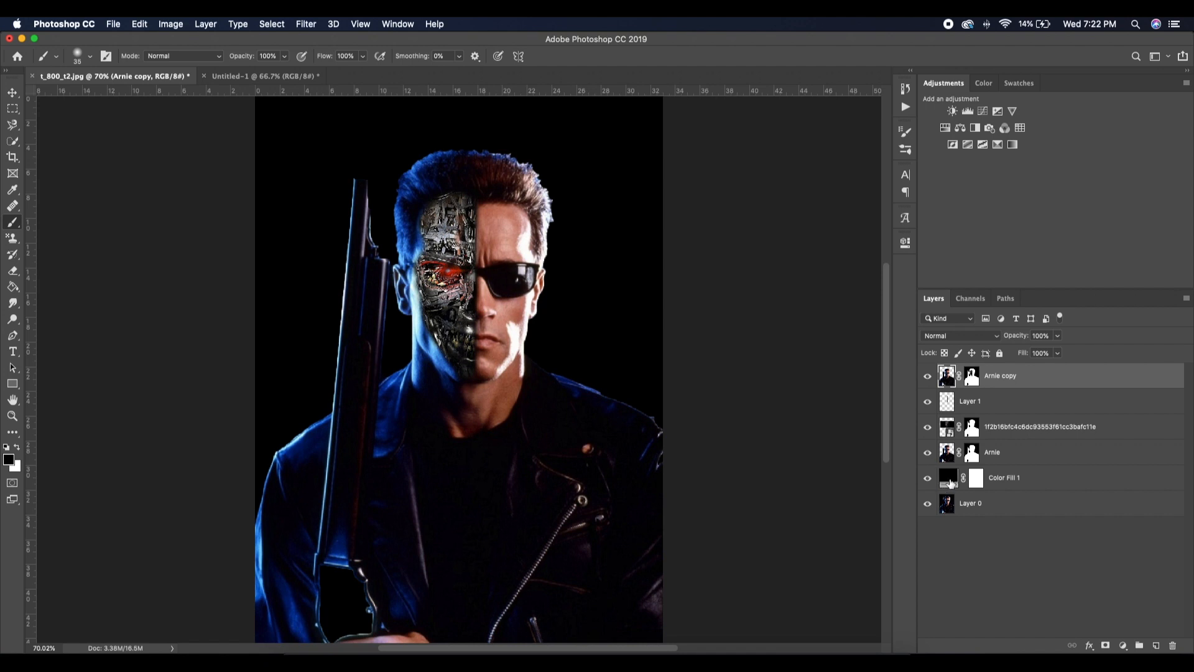
left_click(948, 481, "shift")
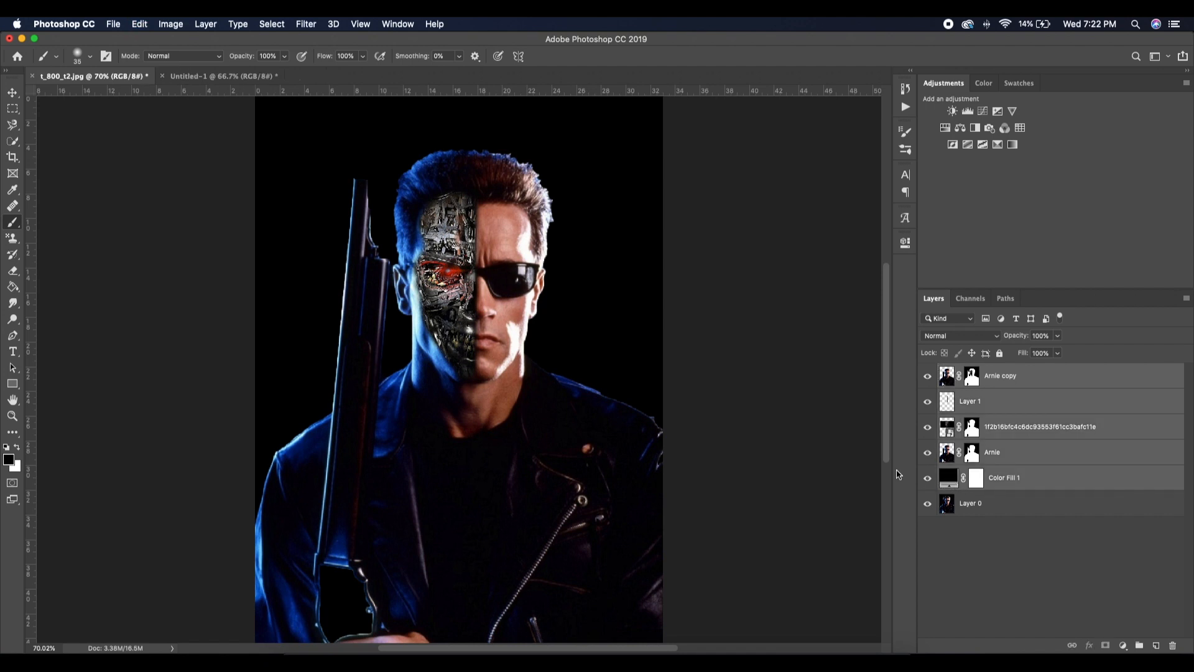
left_click(214, 76)
left_click_drag(418, 211, 458, 253)
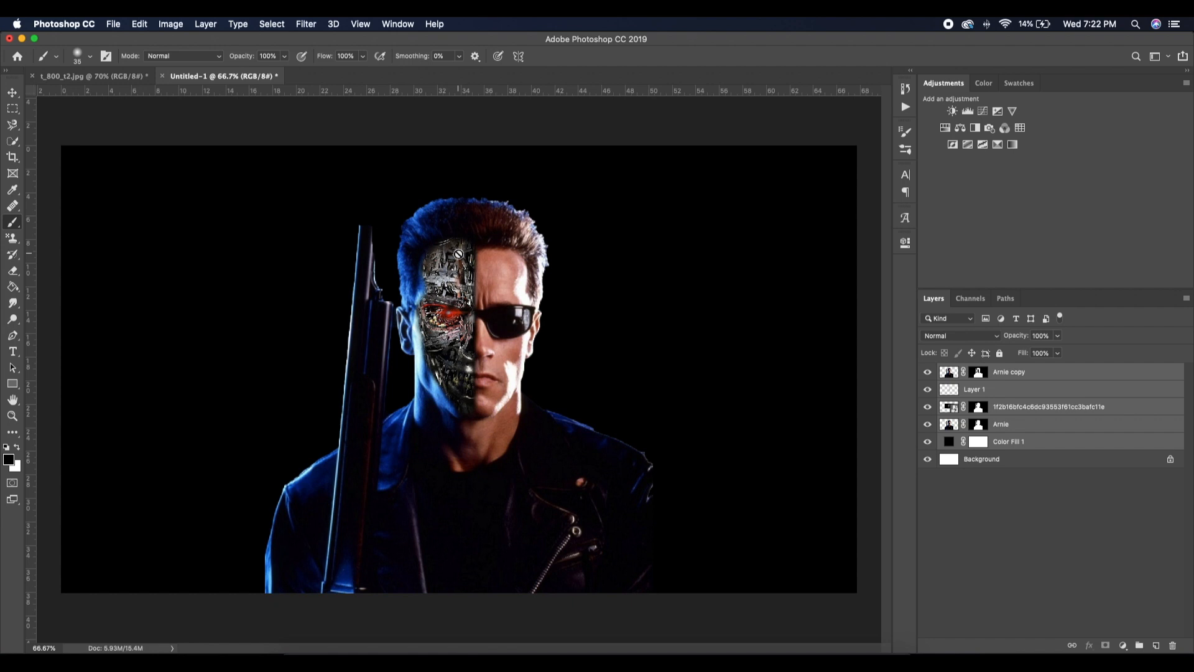
Step: Move the copied portrait layers to the right side of the canvas and slightly up, then deselect them
key("super+t")
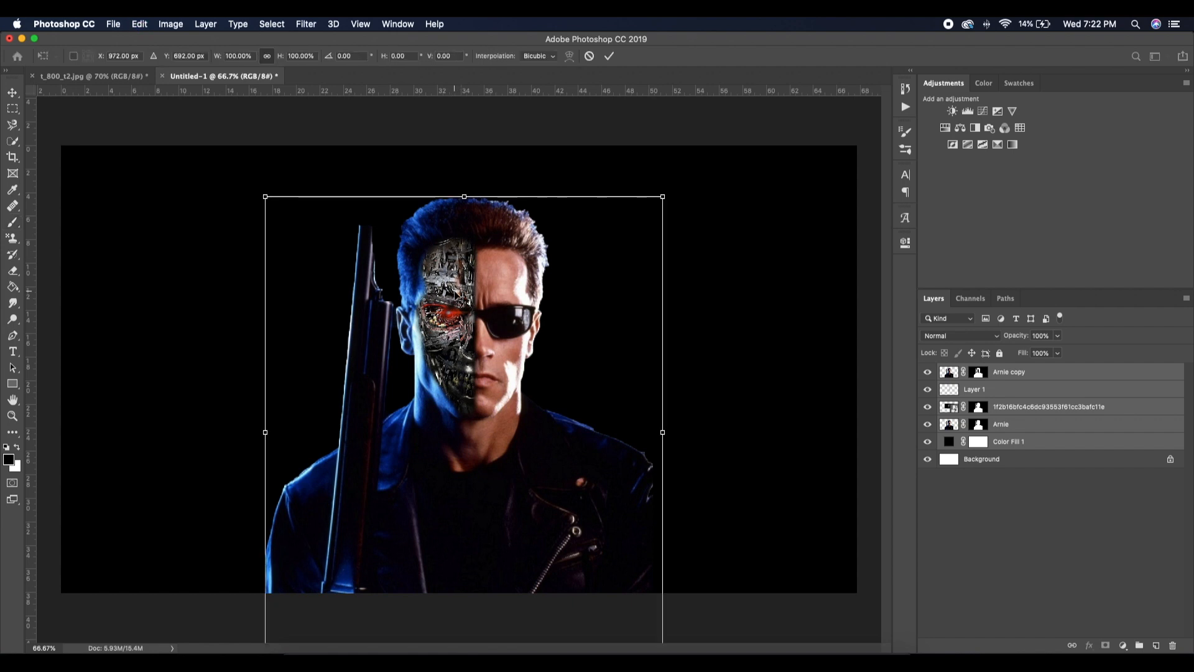
left_click_drag(458, 291, 668, 259)
left_click(608, 57)
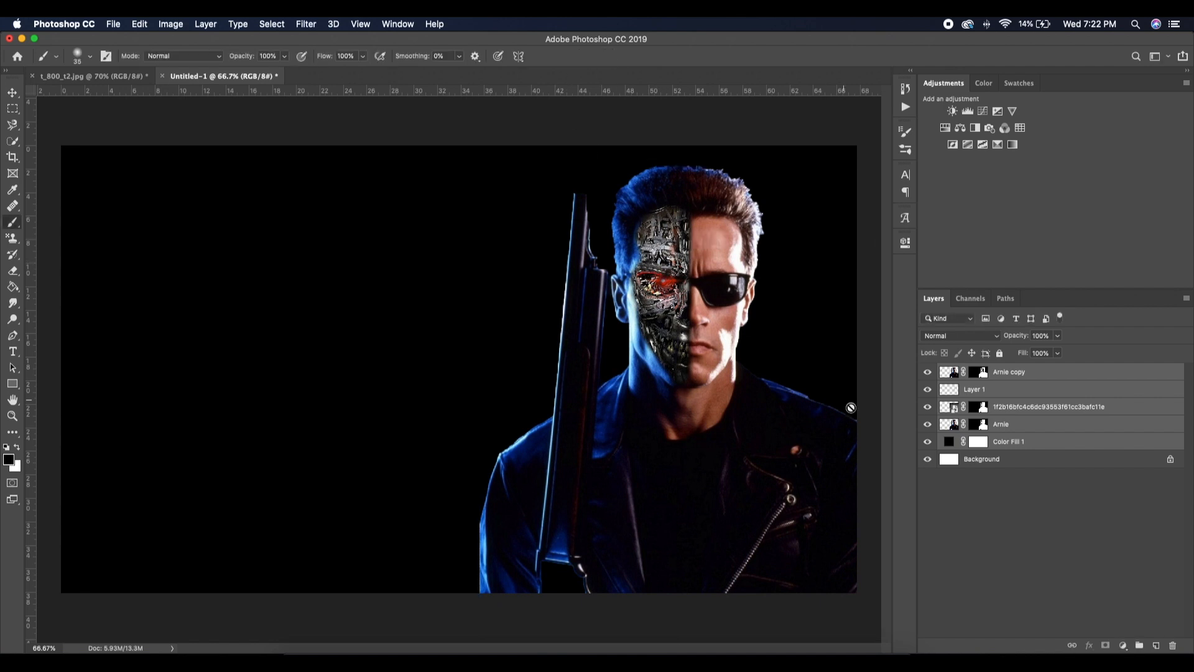
left_click(968, 521)
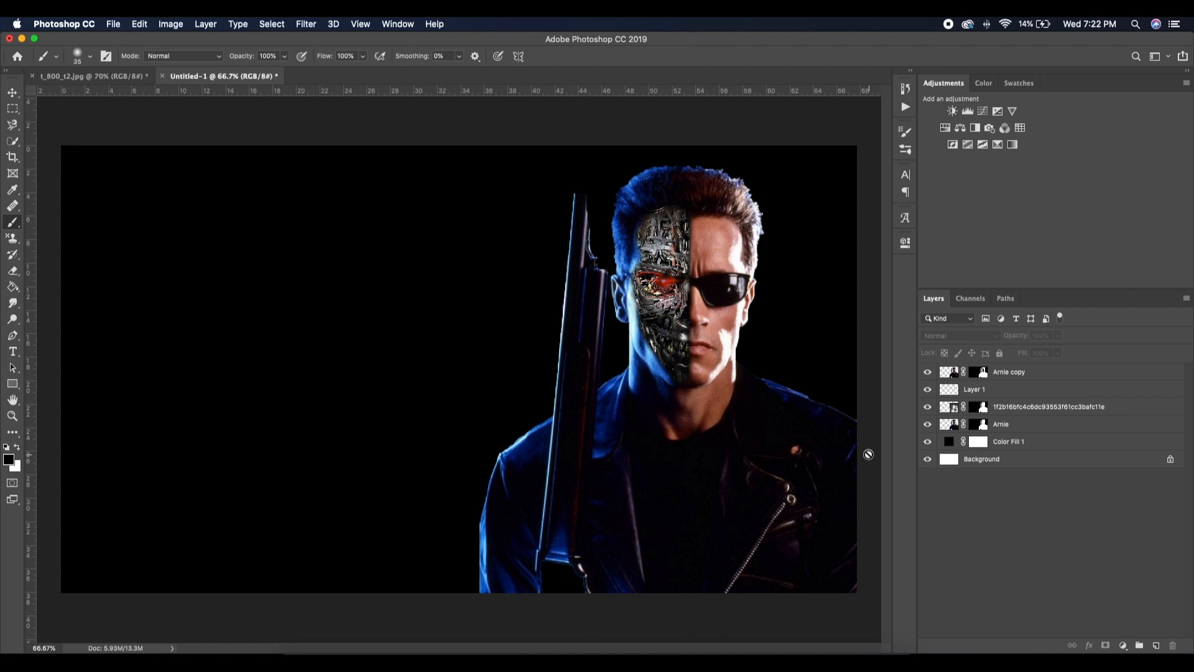
Step: Convert the Color Fill 1 layer to a smart object
left_click(949, 442)
left_click(987, 445)
left_click(950, 442)
left_click(984, 445)
right_click(984, 445)
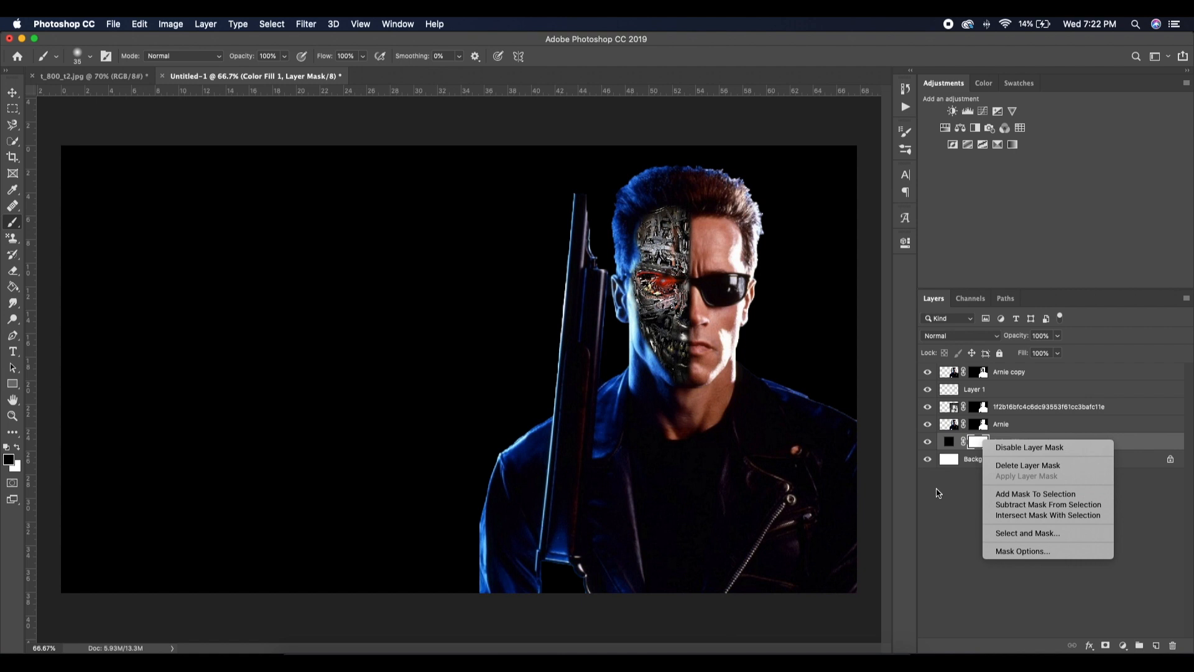
key("Escape")
right_click(1083, 441)
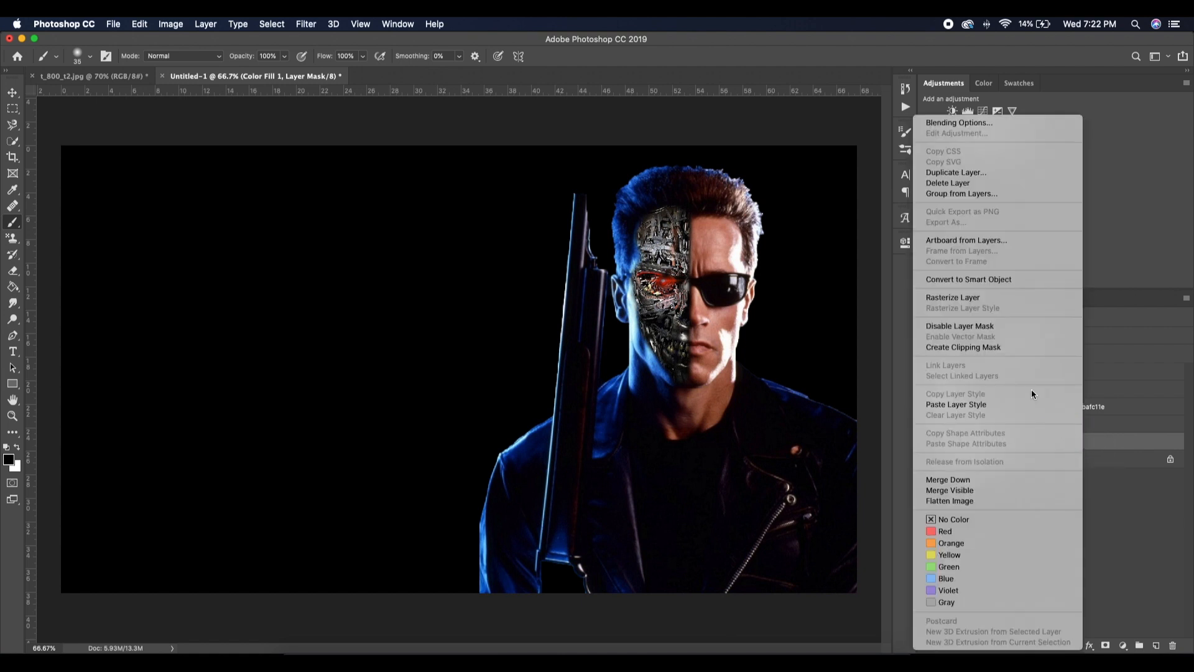
left_click(986, 279)
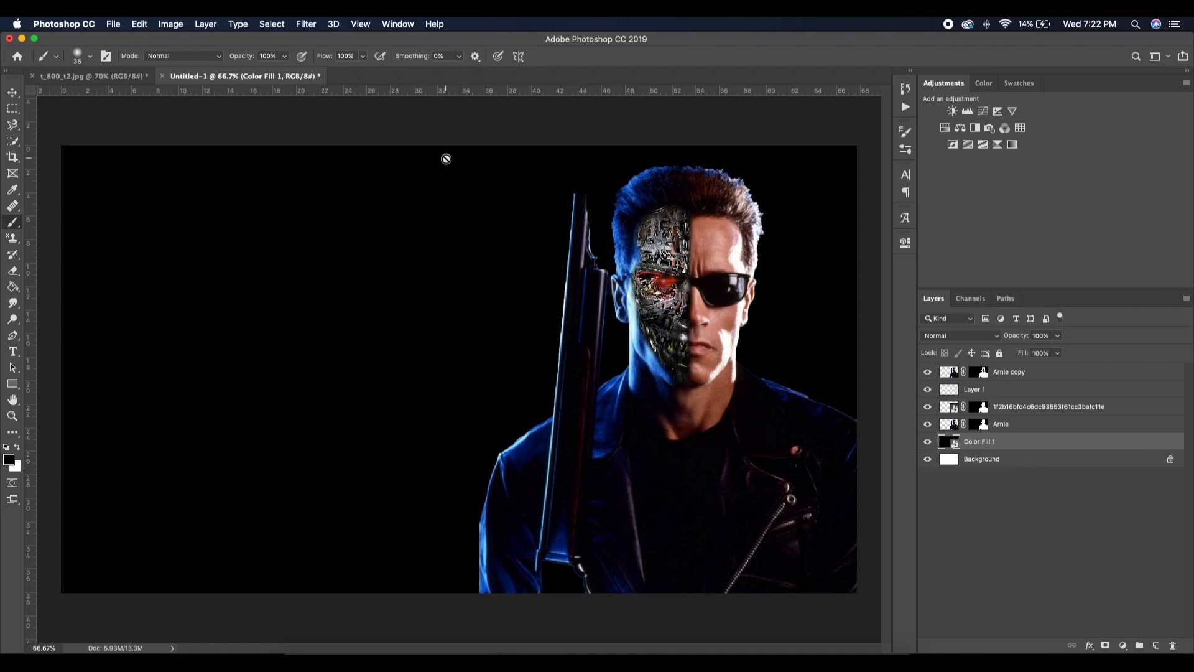
Step: Render a 105mm Prime lens flare with 120% brightness on the Color Fill 1 layer
left_click(303, 28)
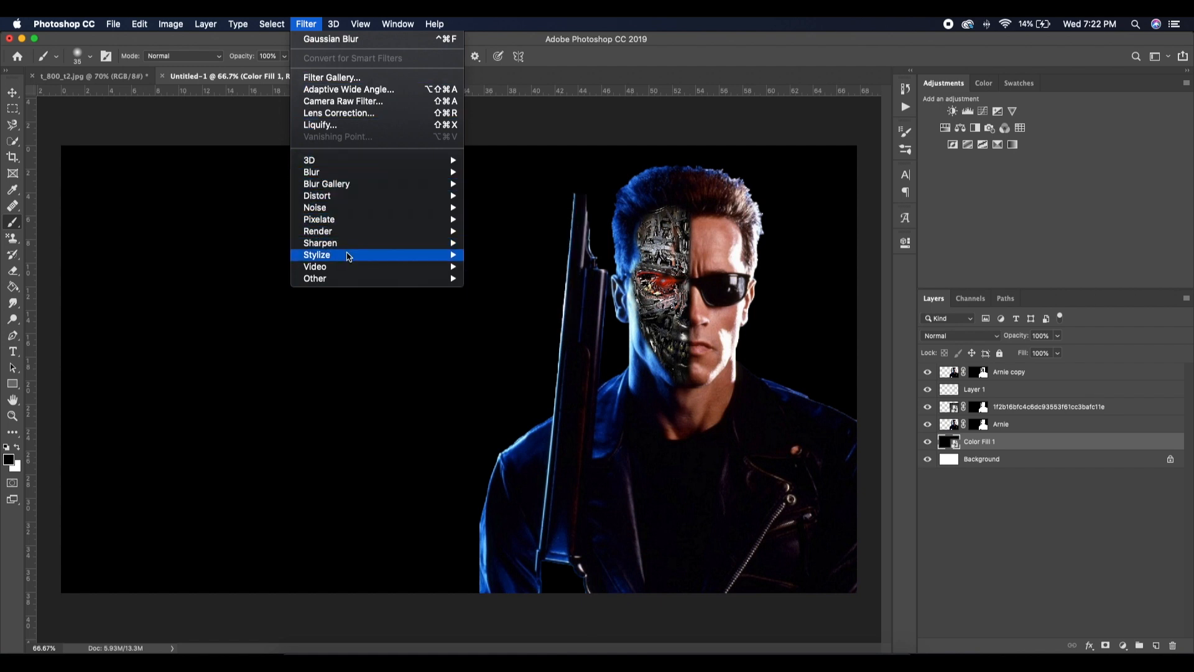
mouse_move(367, 233)
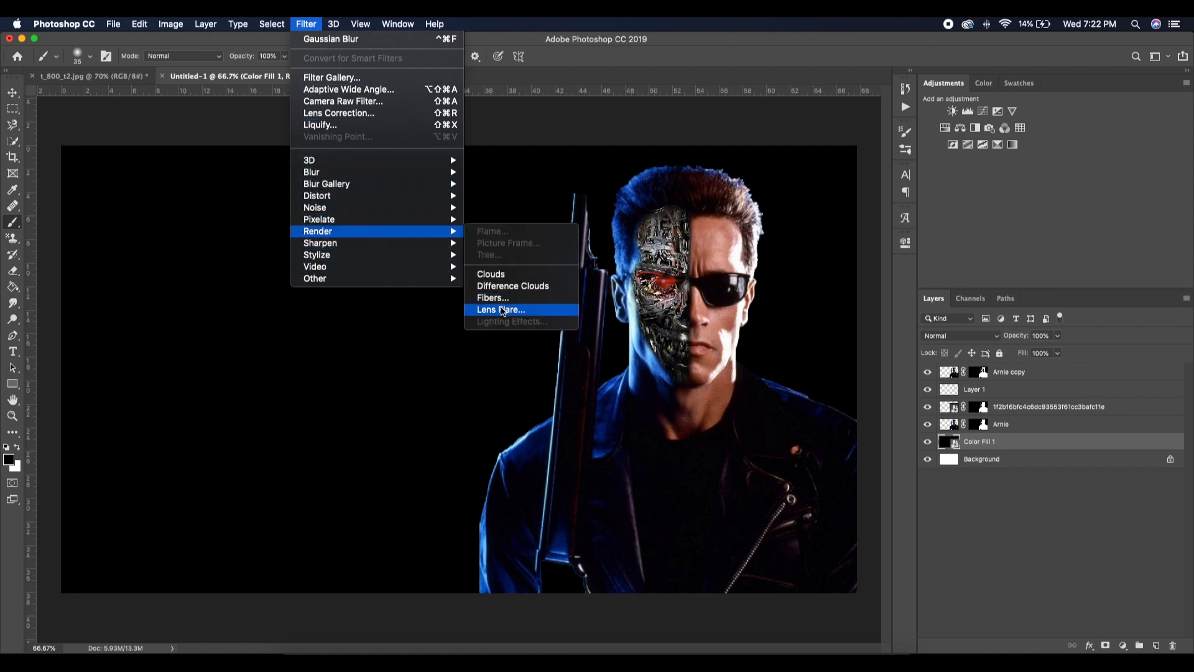
left_click(501, 309)
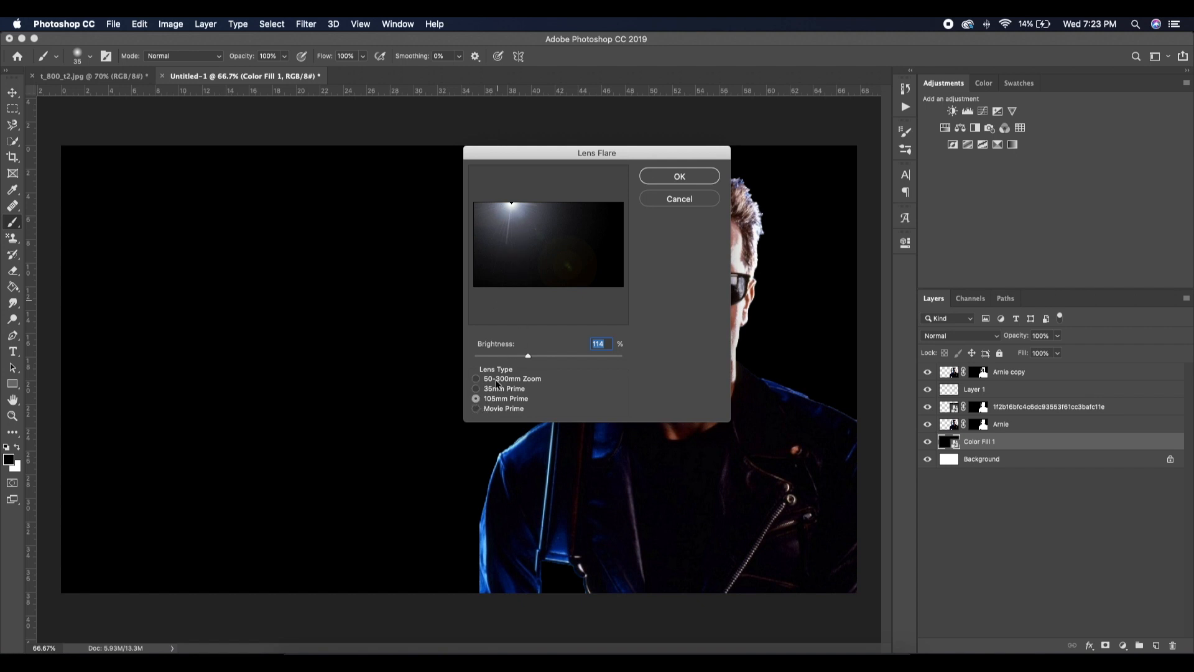
left_click_drag(527, 360, 531, 362)
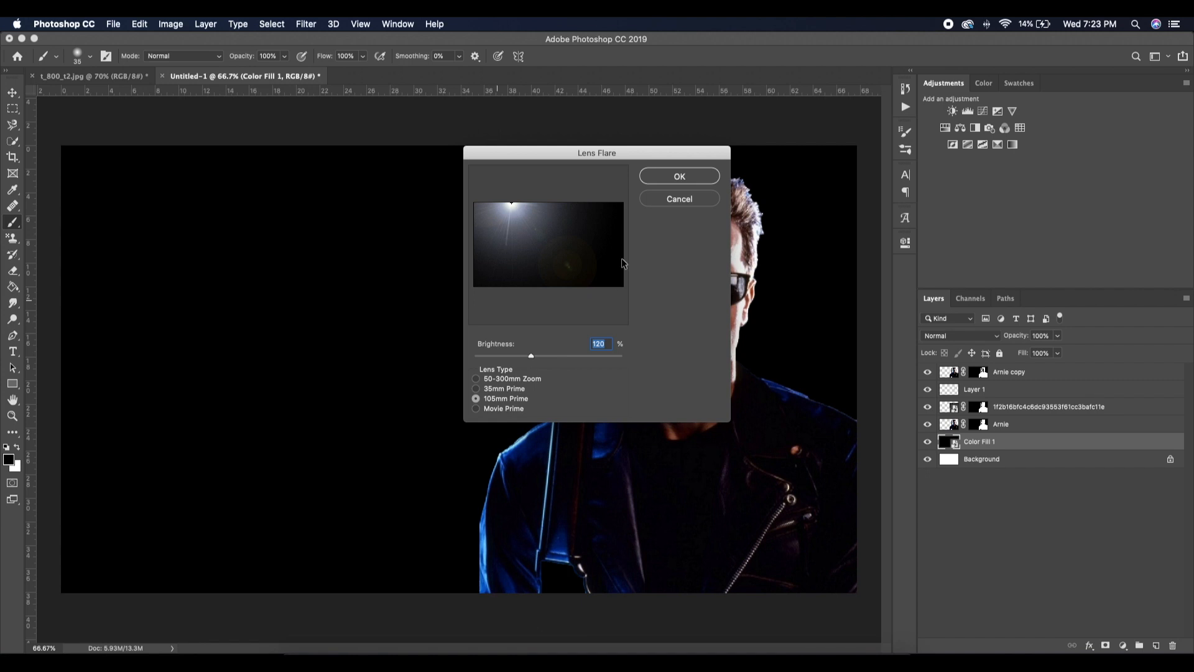
left_click(668, 174)
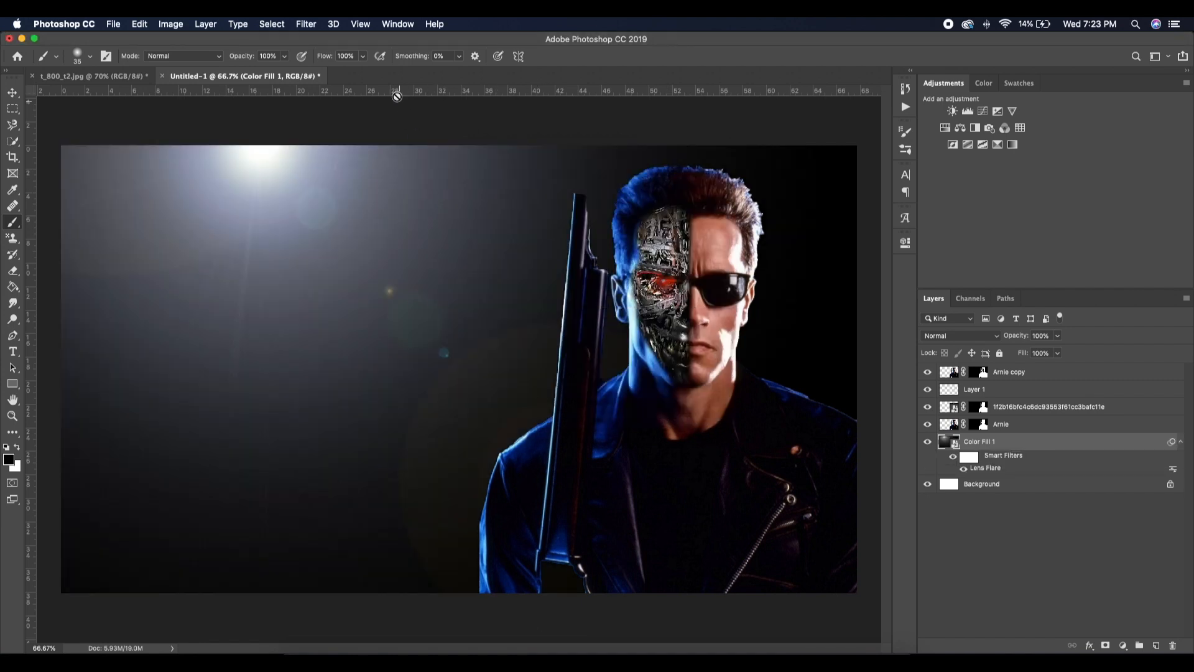
Step: Apply a Gaussian Blur with a 27.5-pixel radius to the Color Fill 1 layer and collapse its smart filters
left_click(312, 26)
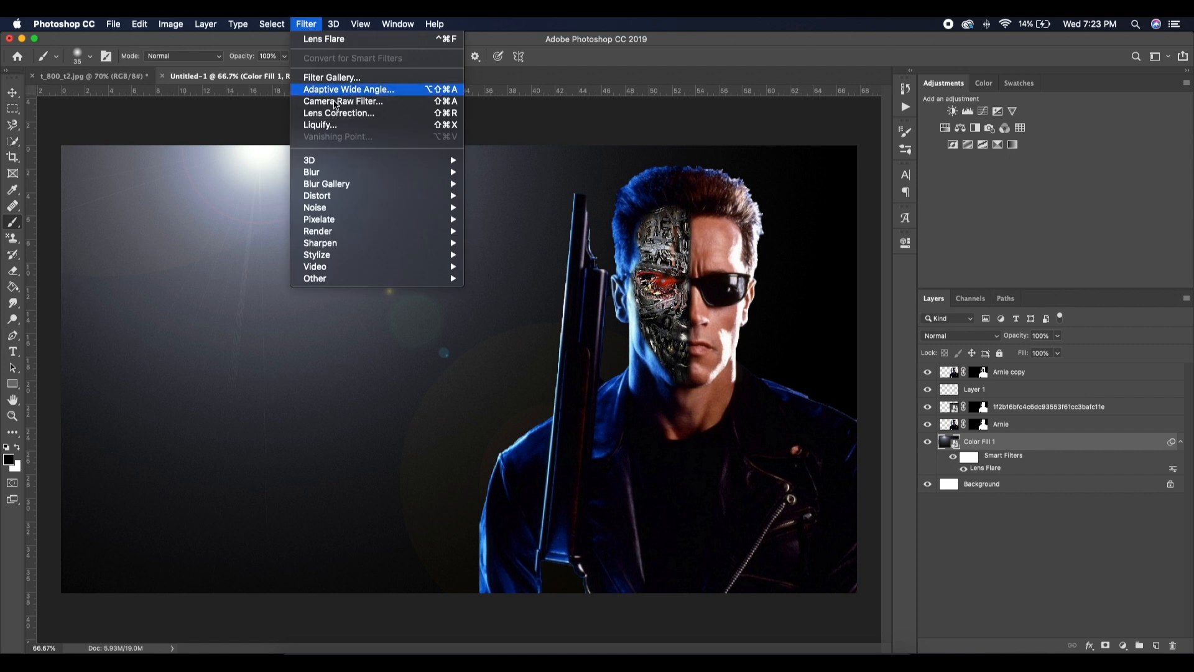
mouse_move(363, 179)
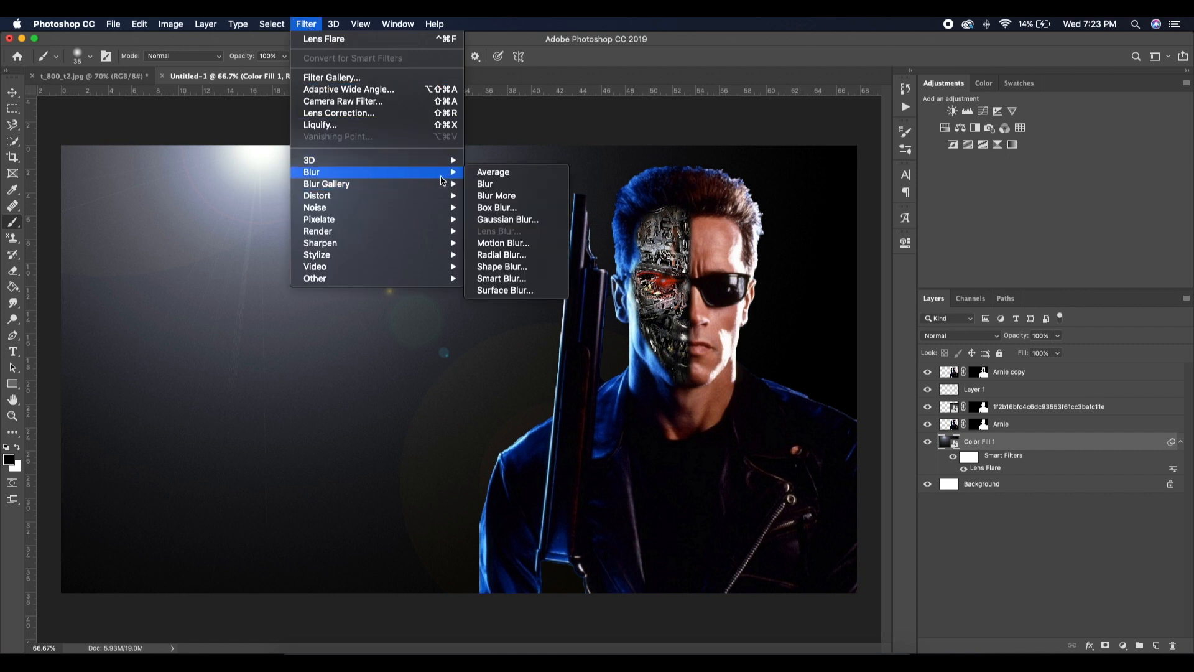
left_click(502, 220)
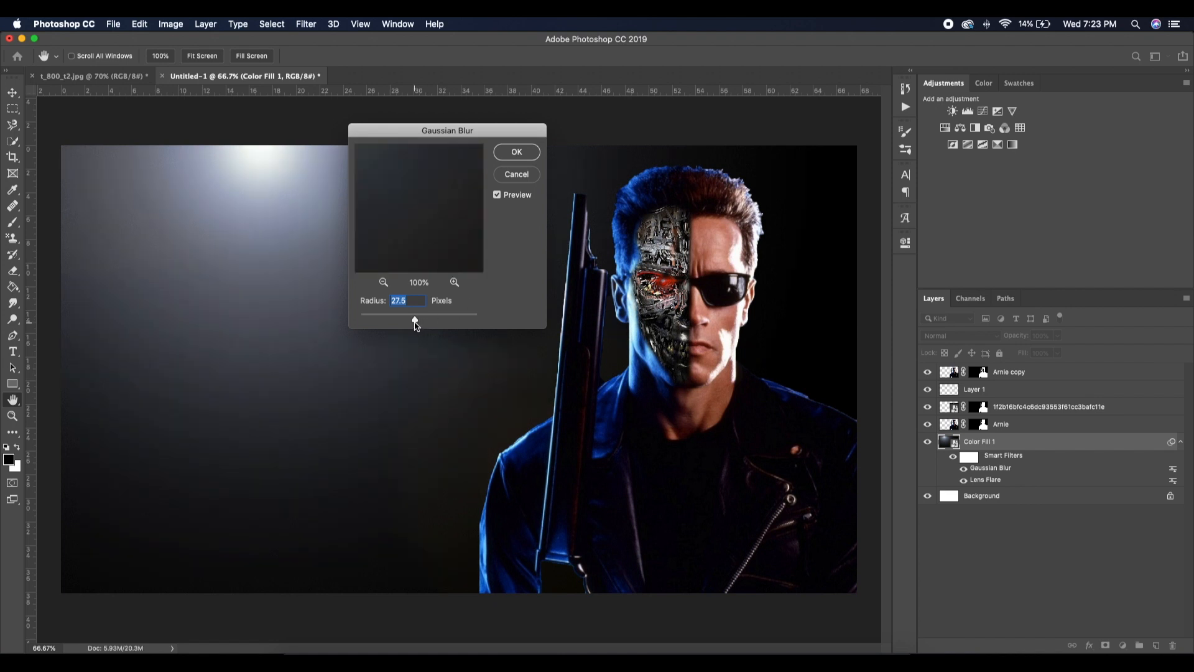
mouse_move(415, 326)
left_mouse_down()
mouse_move(406, 320)
mouse_move(416, 326)
left_mouse_up()
left_click_drag(420, 179, 565, 466)
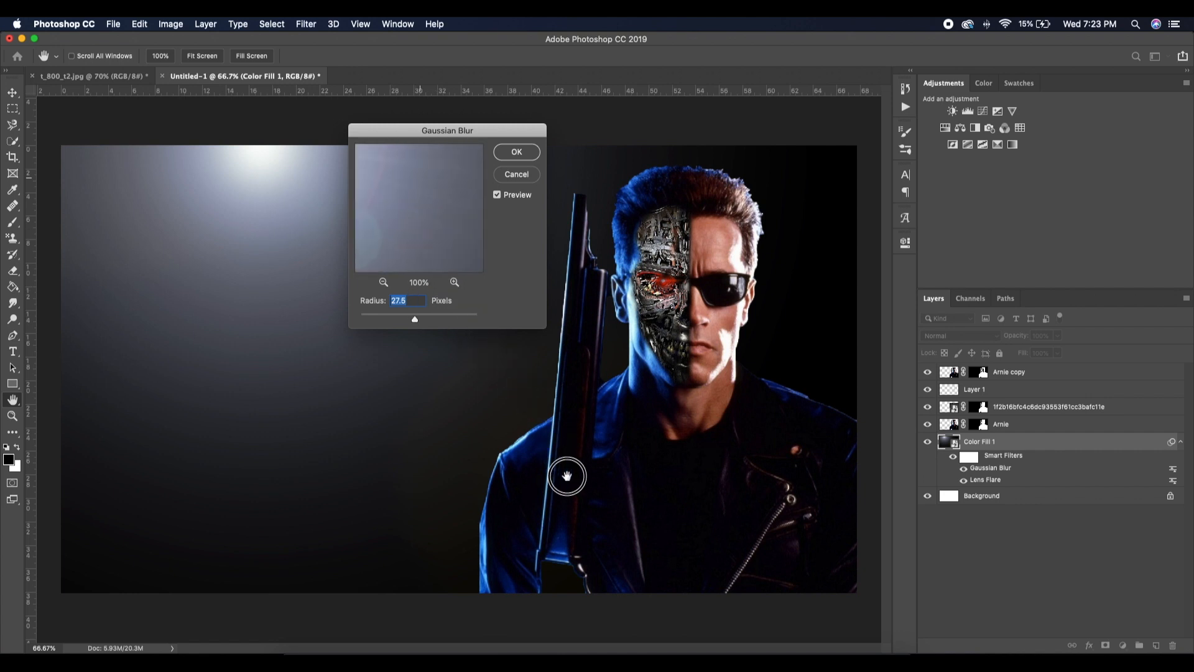
left_click(524, 152)
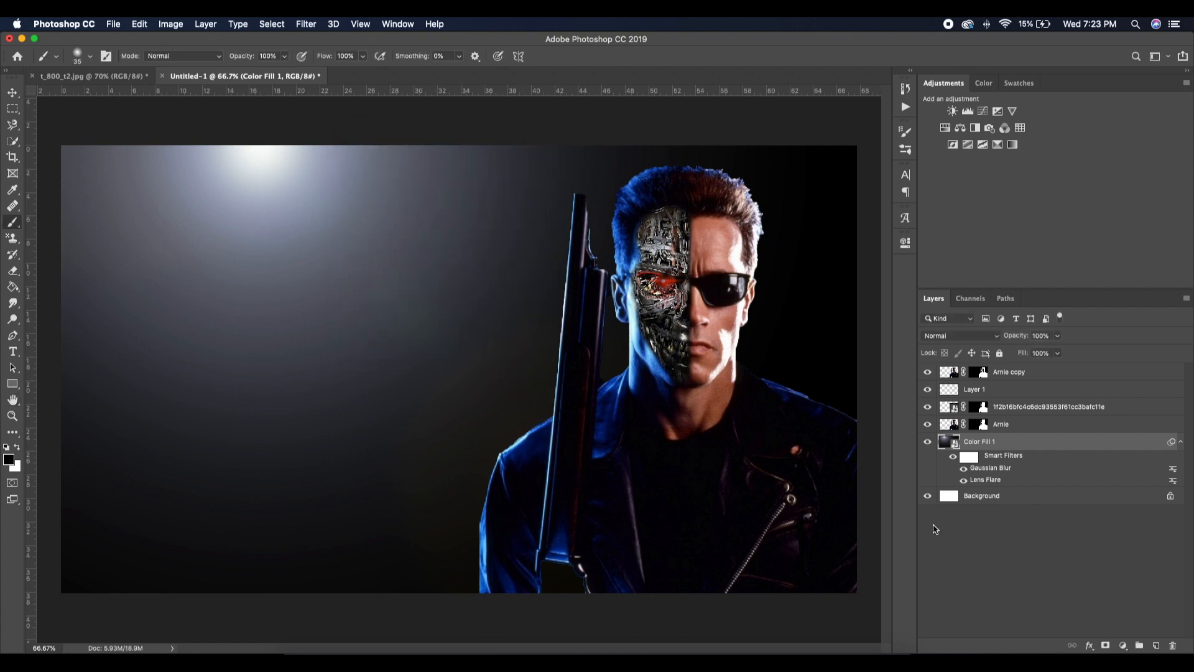
left_click(1180, 444)
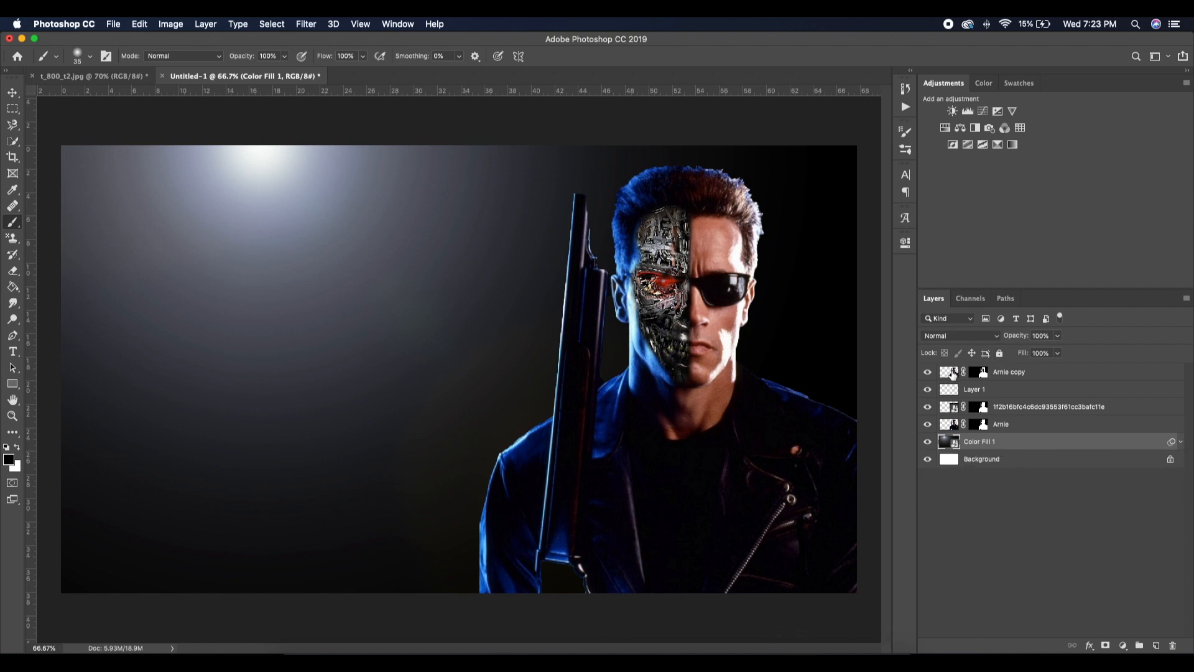
Step: Add a Levels adjustment above the Arnie copy layer and set its Red channel output levels to 12 and 240
left_click(954, 374)
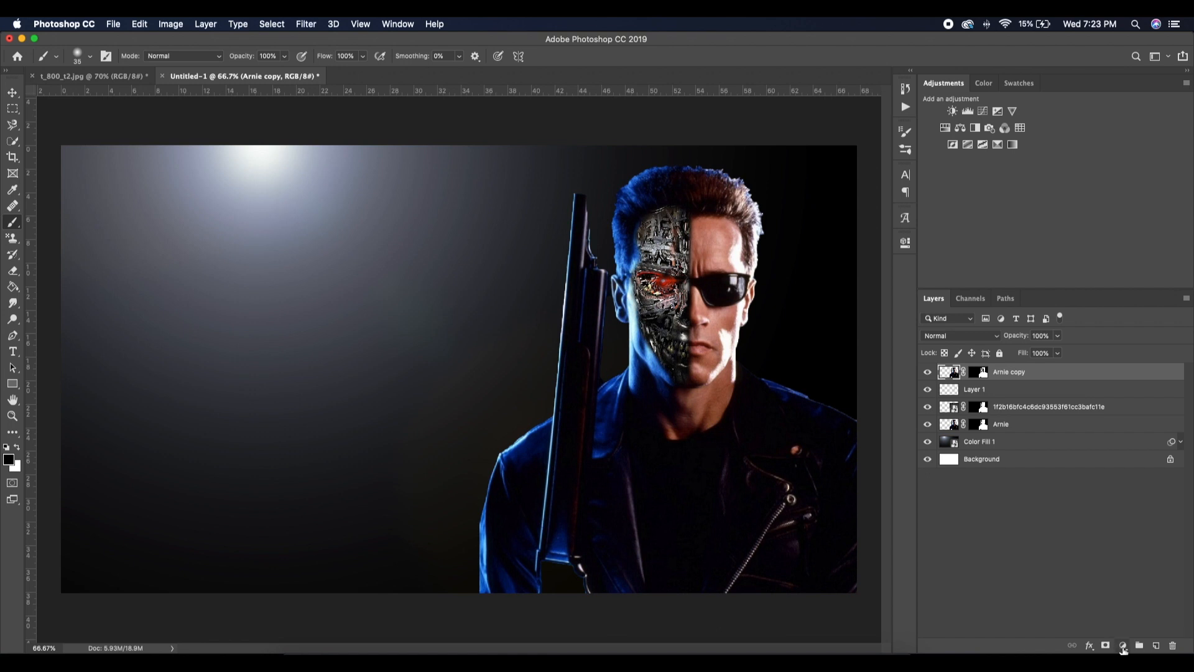
left_click(1123, 648)
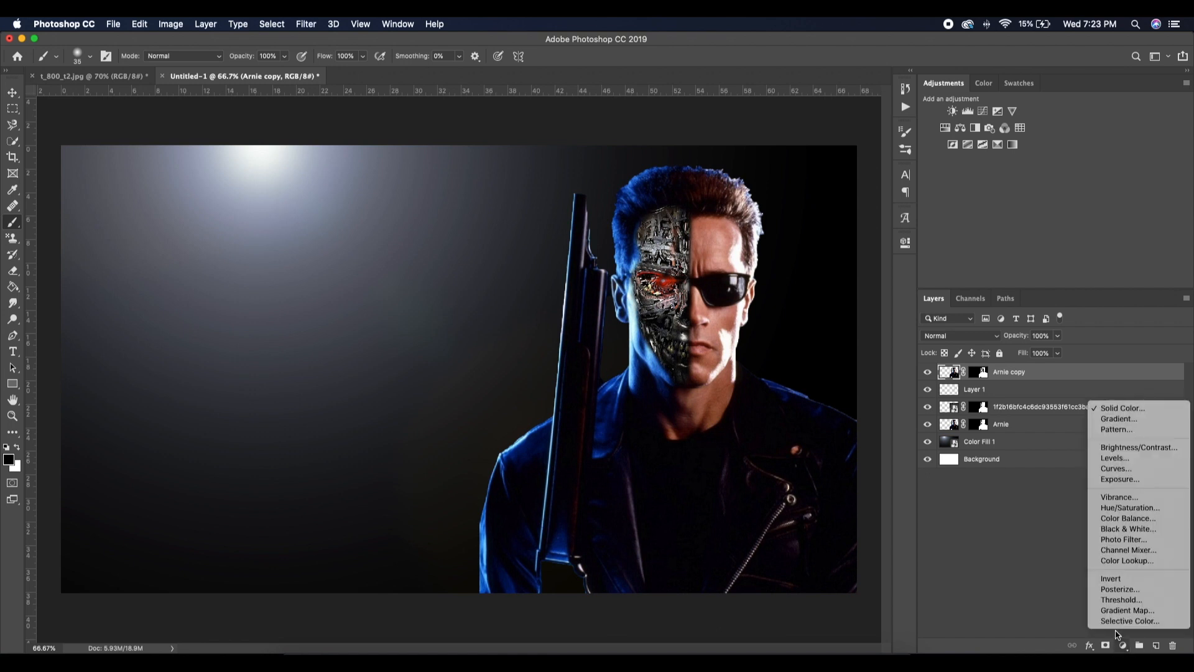
left_click(1119, 465)
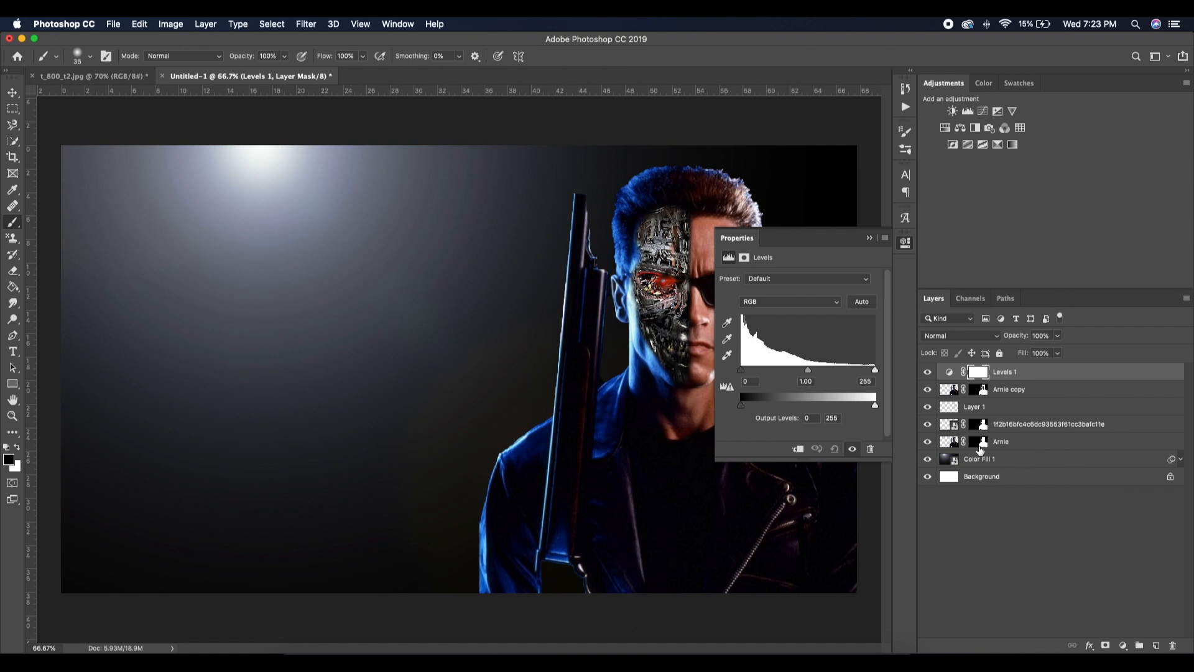
left_click(800, 303)
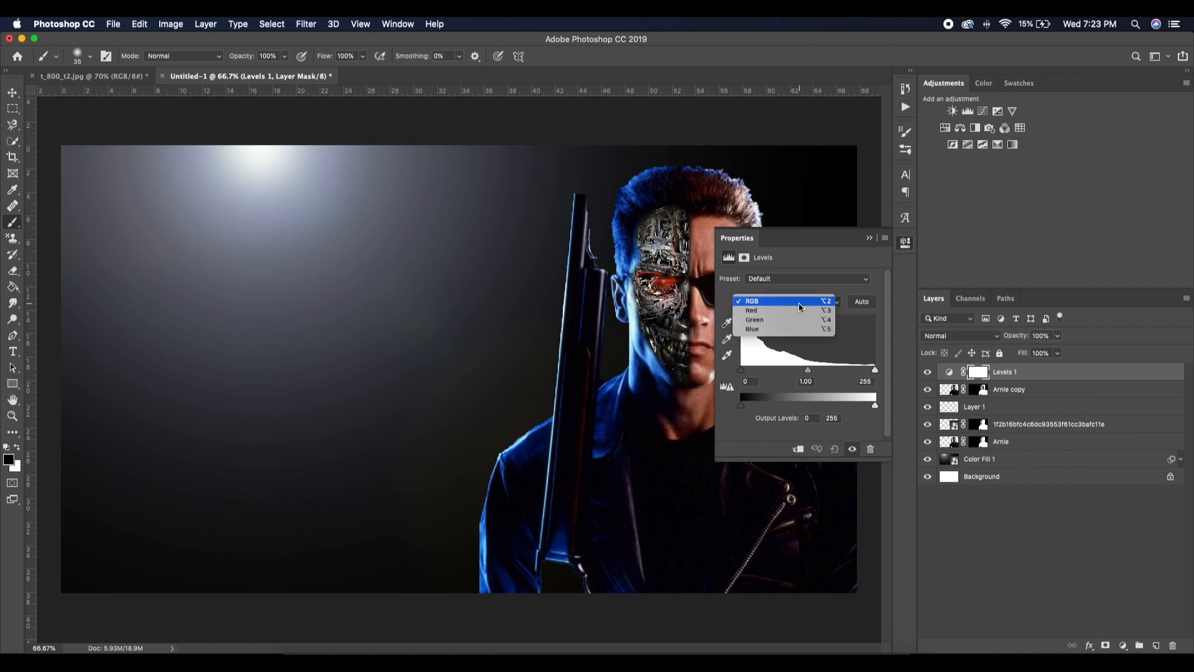
left_click(771, 312)
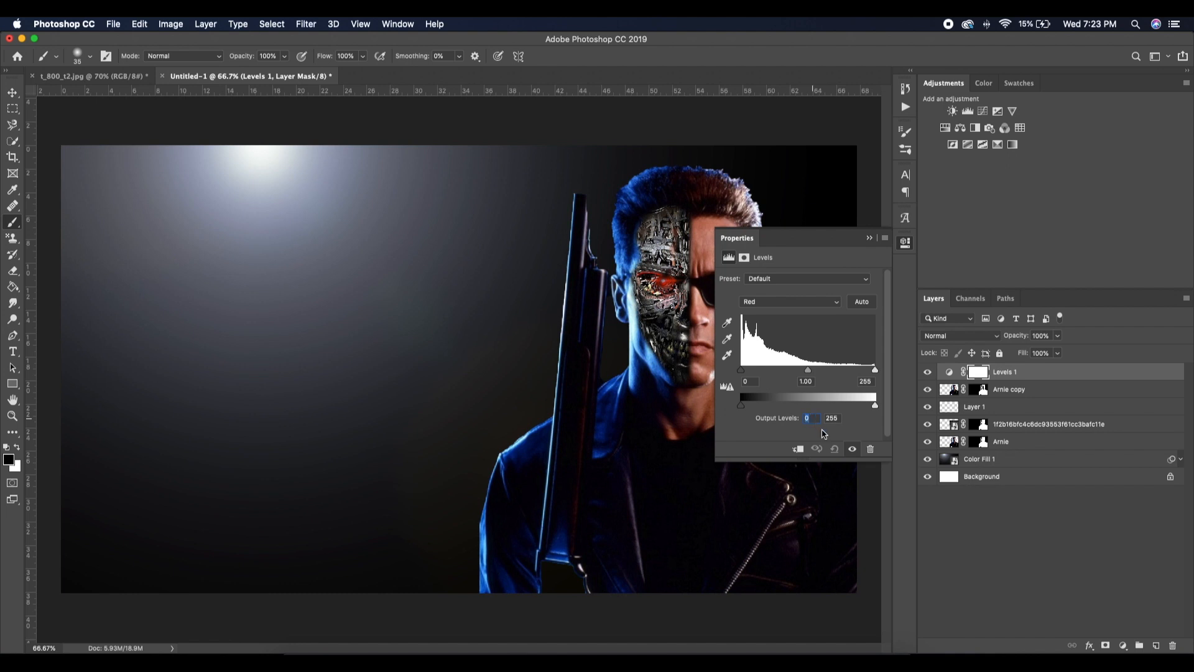
type("12")
key("Tab")
type("240")
Step: Set the Levels adjustment's Blue channel output levels to 12 and 240
left_click(790, 301)
left_click(787, 327)
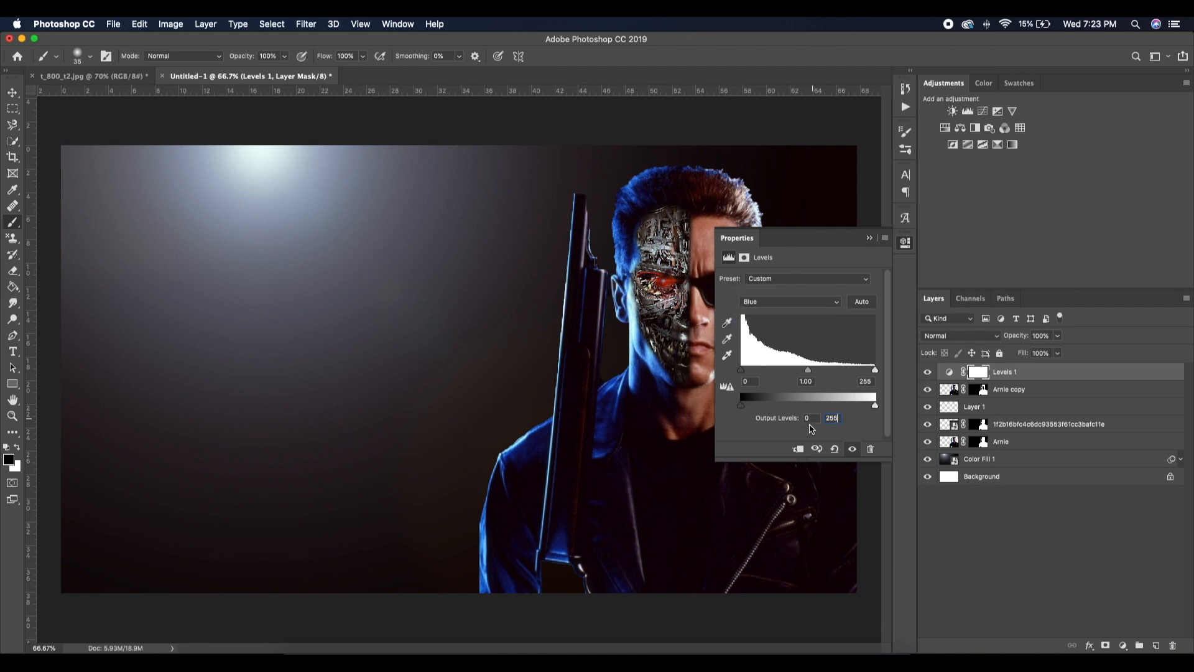
type("12")
key("Tab")
type("240")
key("Return")
left_click(869, 240)
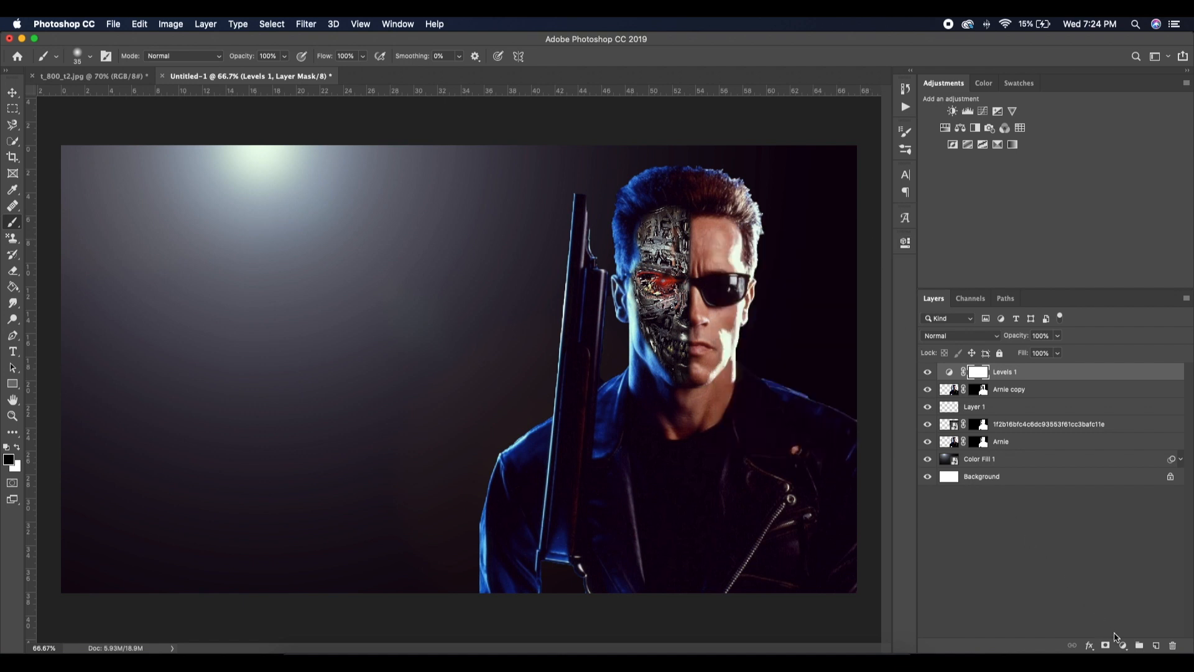
Step: Add a Hue/Saturation adjustment above Levels 1 with Color Burn blending, saturation +100 and 6% fill
left_click(1123, 646)
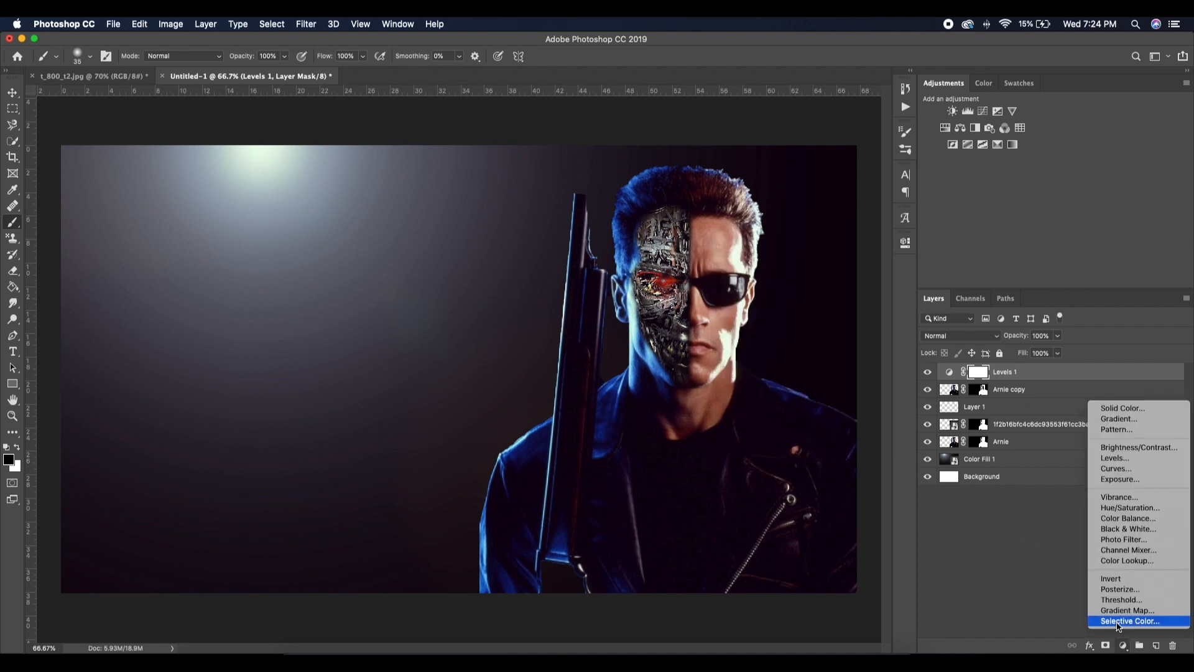
left_click(1120, 508)
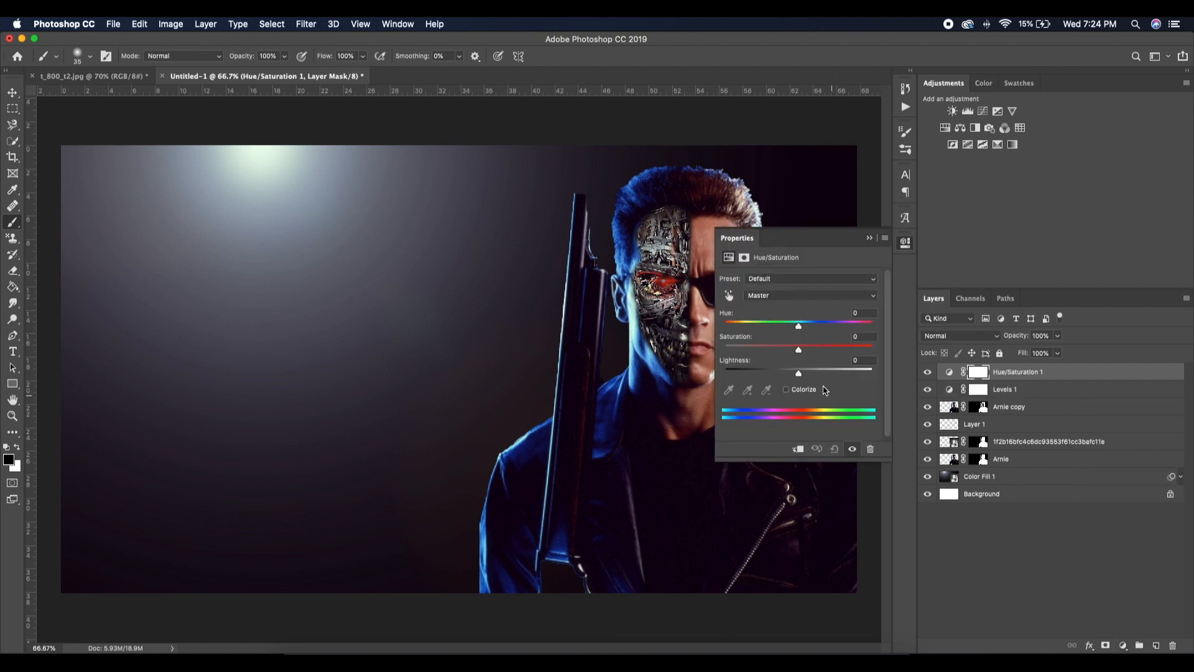
left_click(947, 336)
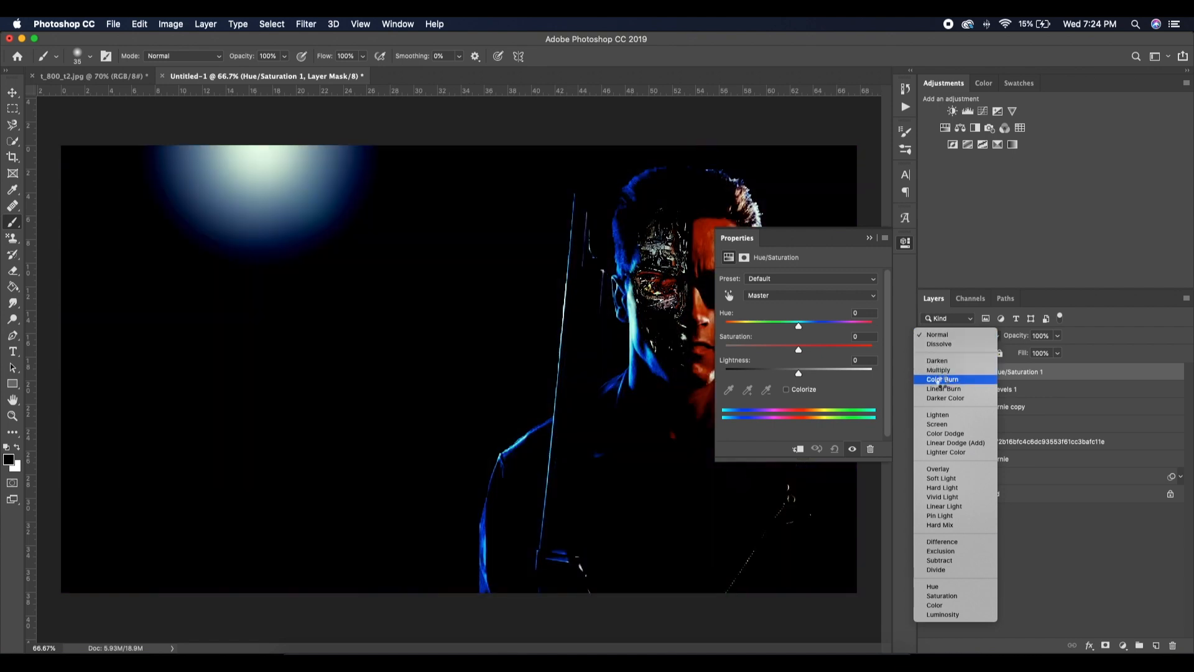
left_click(940, 377)
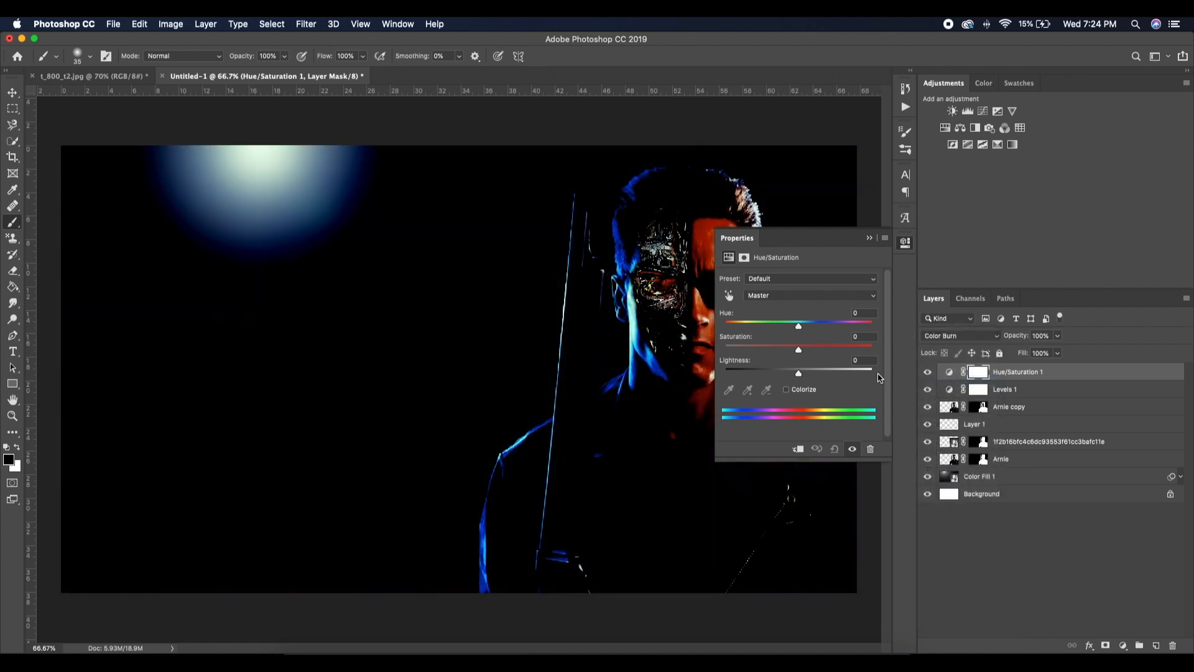
left_click_drag(799, 352, 877, 356)
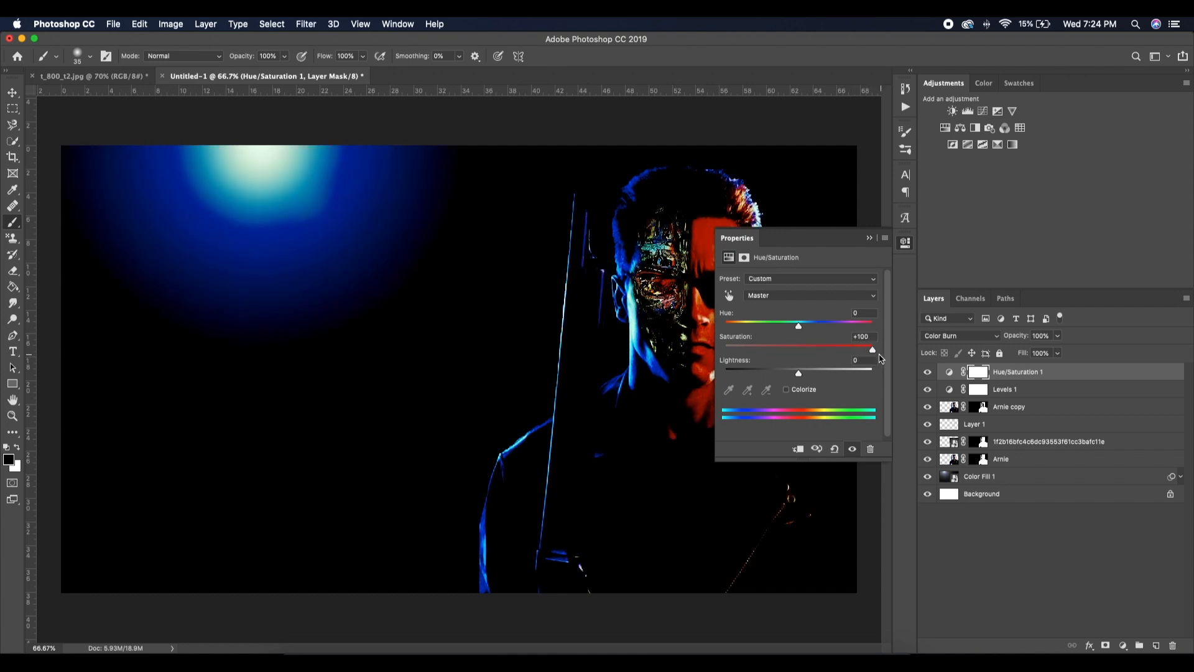
left_click(1035, 352)
type("6")
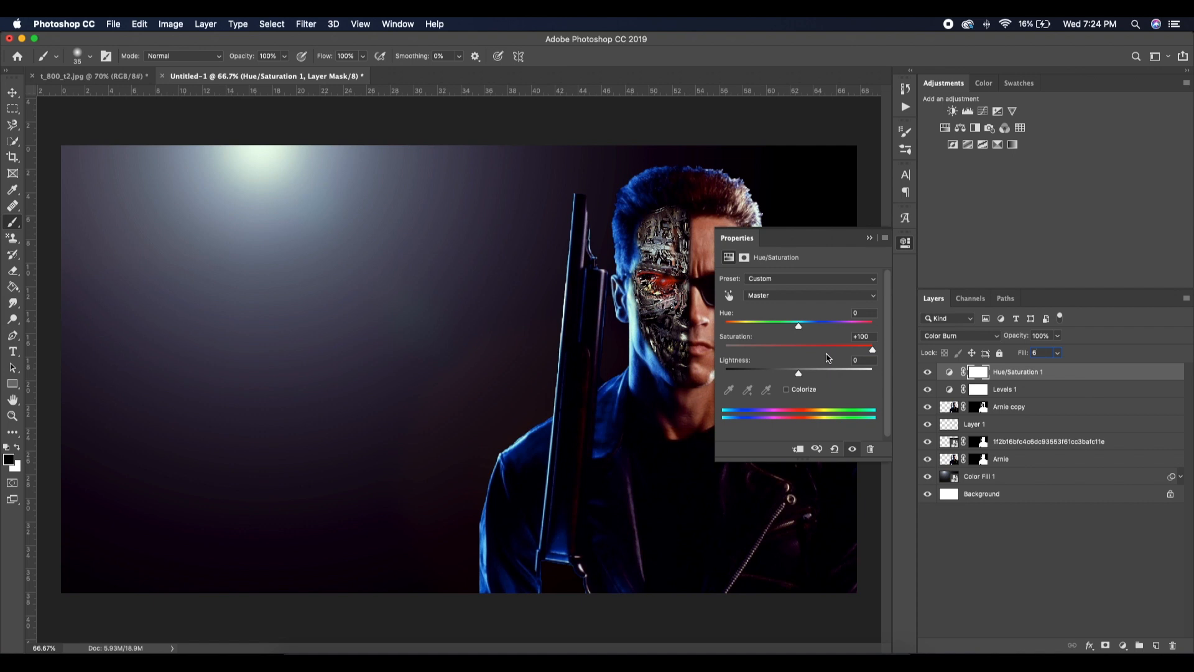
left_click(870, 238)
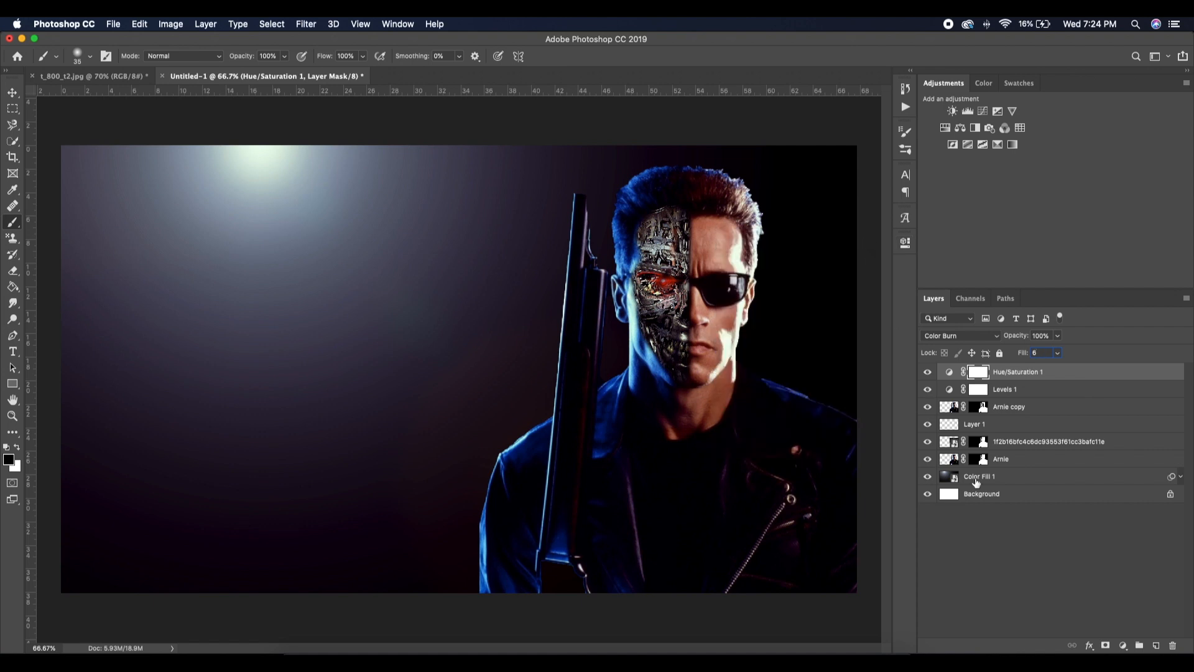
Step: Add a second Hue/Saturation adjustment on top with saturation +100, Color Dodge blending and 8% fill
left_click(1123, 646)
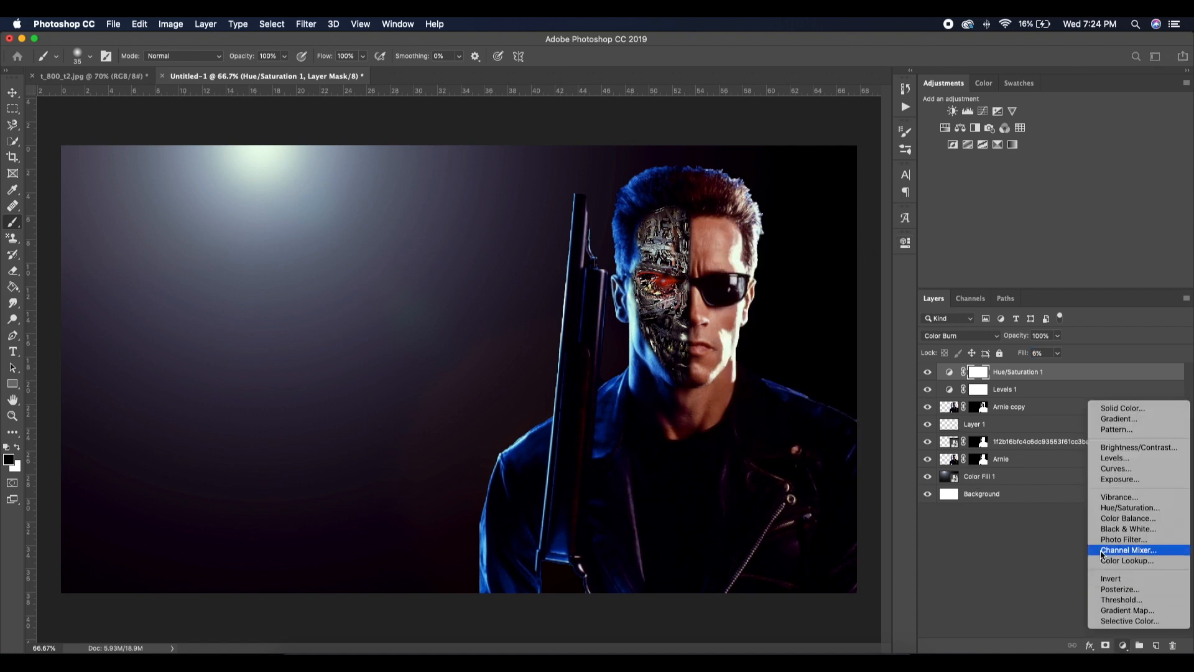
left_click(1089, 507)
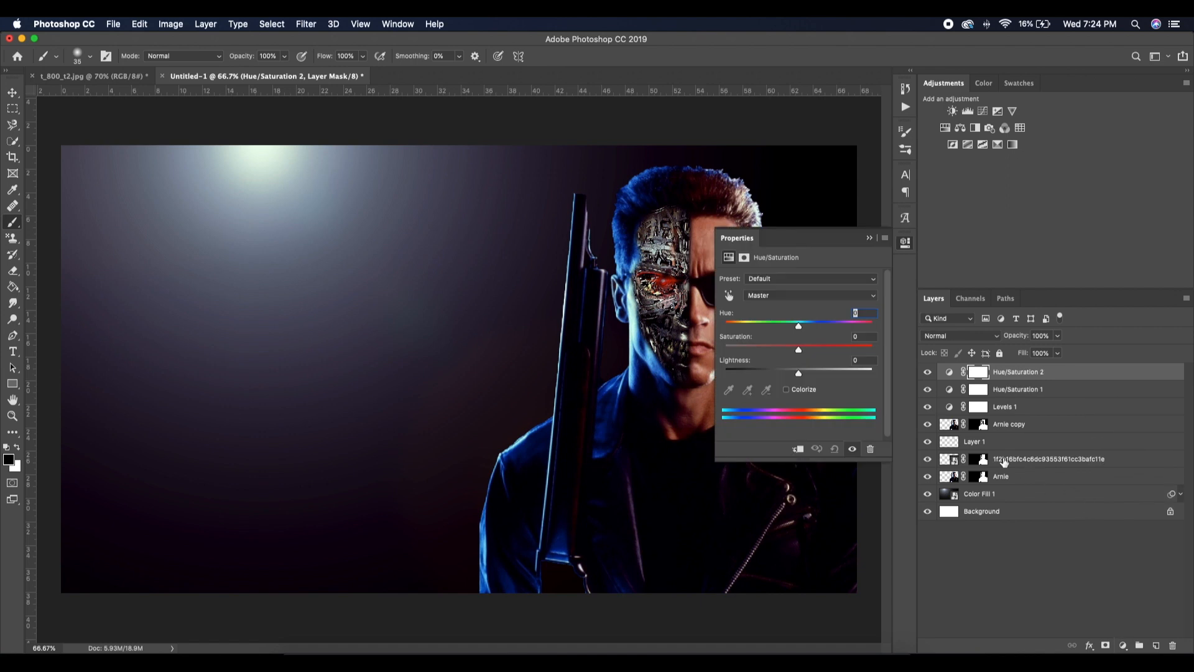
left_click_drag(799, 353, 883, 355)
left_click(996, 340)
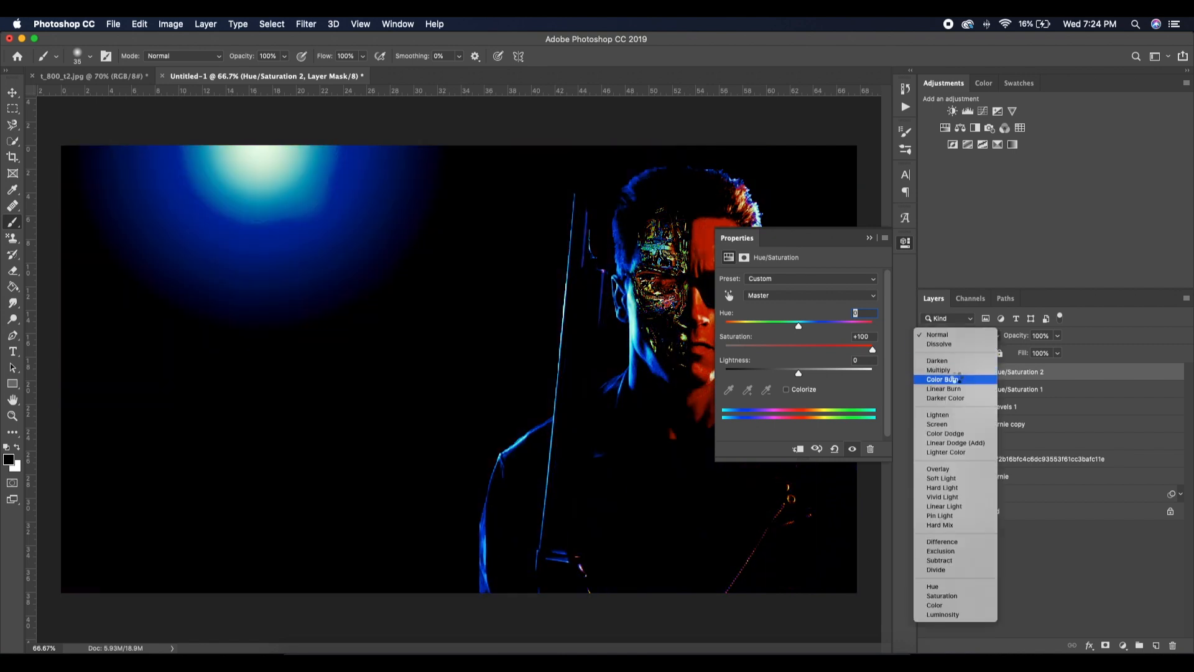
left_click(961, 431)
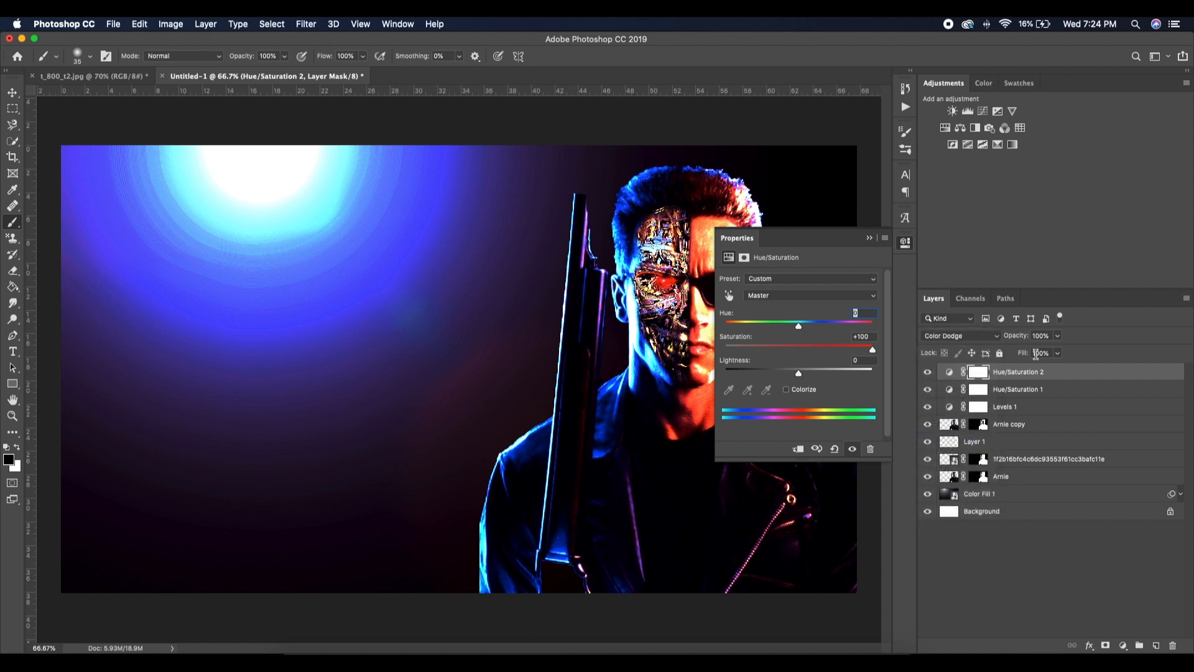
type("8")
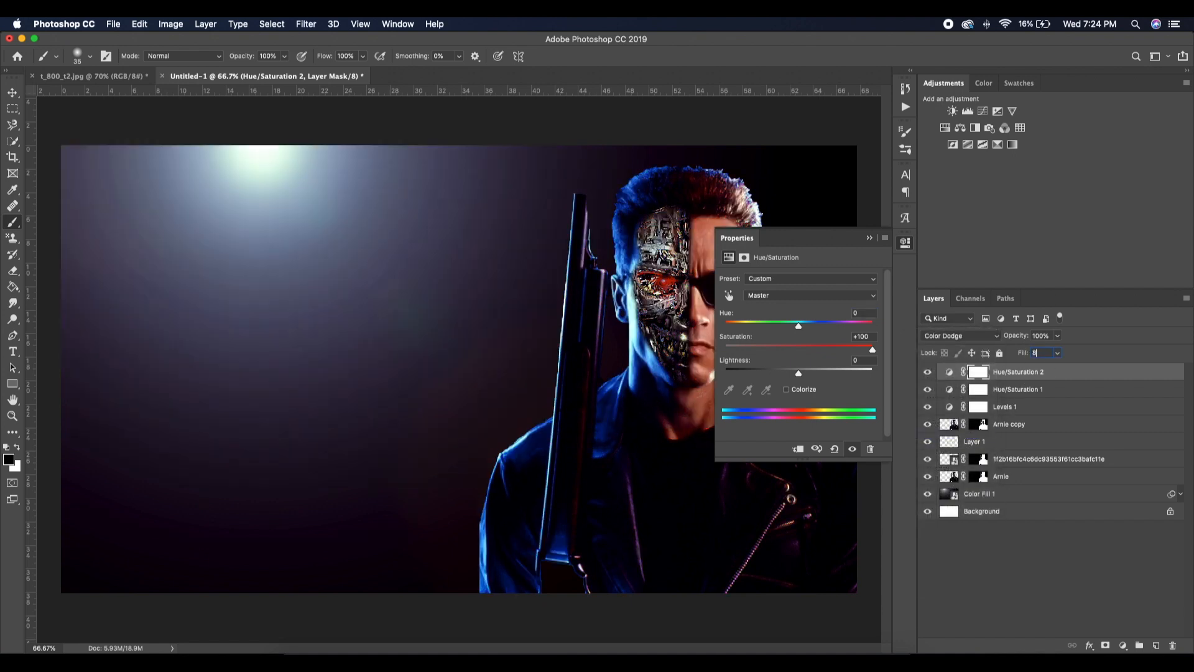
left_click(865, 240)
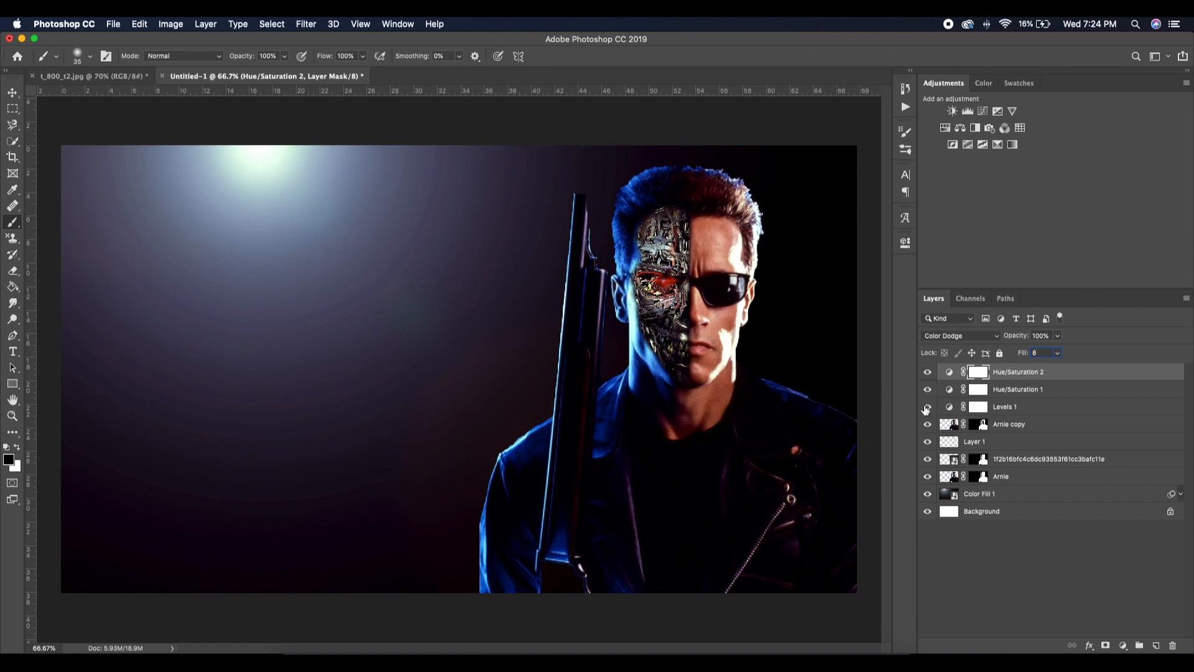
Step: Hide and reshow the Levels 1 and both Hue/Saturation layers to compare the image before and after grading
left_click_drag(927, 409, 927, 374)
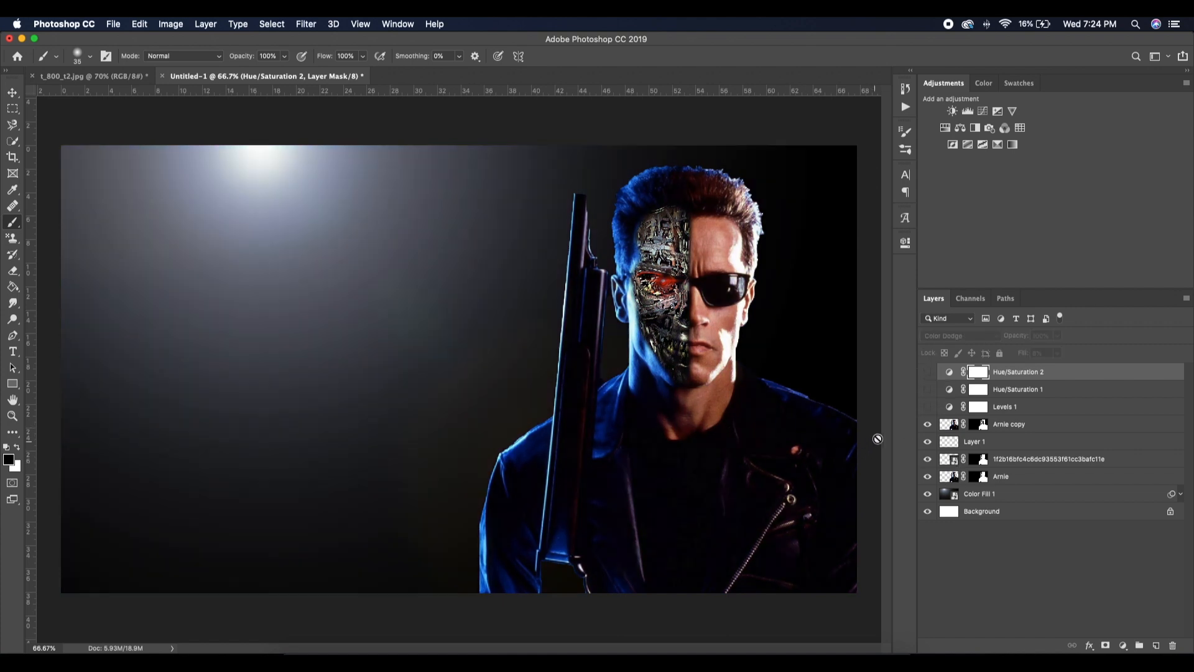
left_click(928, 407)
left_click(928, 390)
left_click(928, 372)
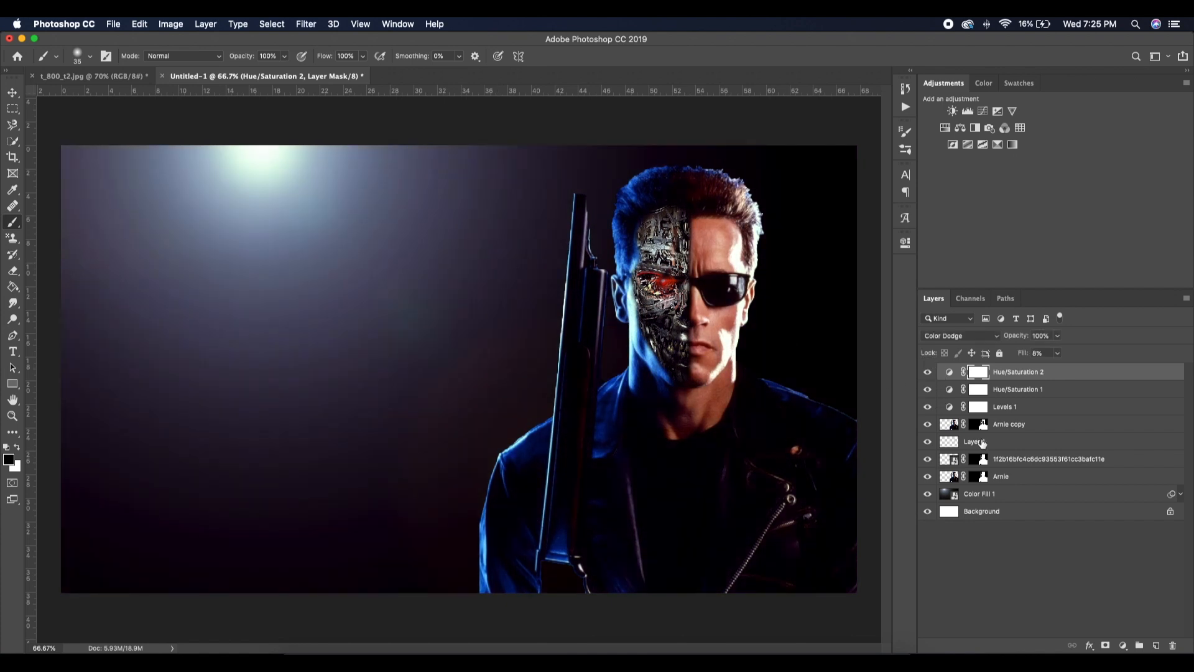
key("super+z")
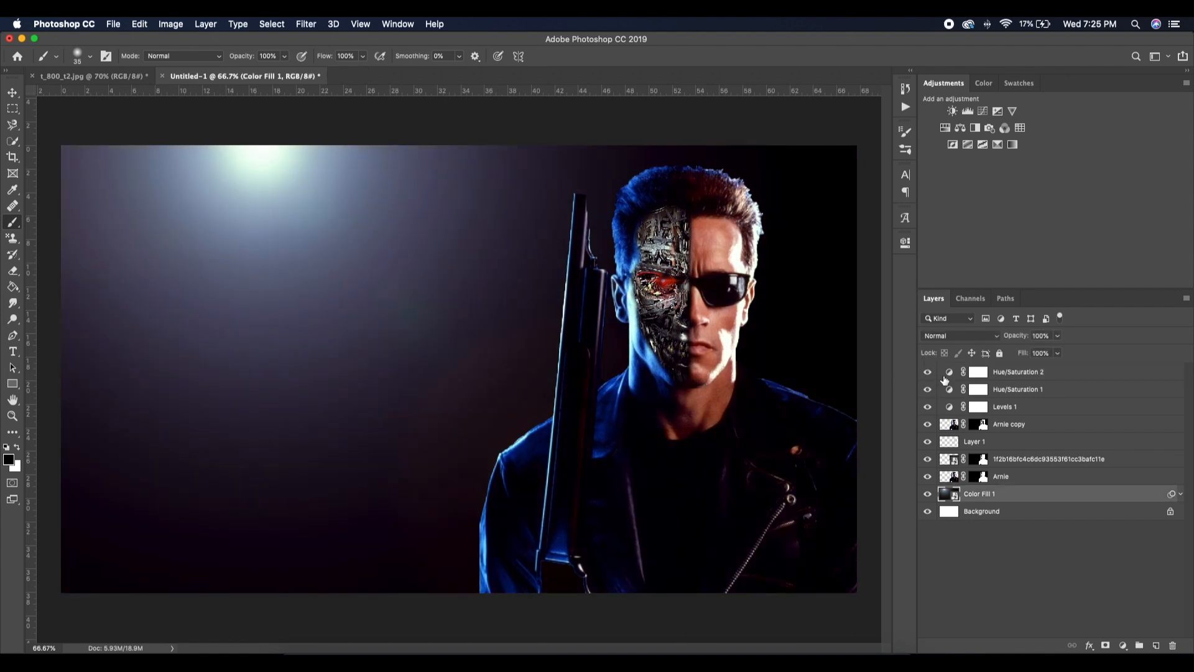
Step: Add the text "T800" above Hue/Saturation 2 in Terminator Real NFI at 44.99 pt, in the empty area beside the portrait
left_click(943, 377)
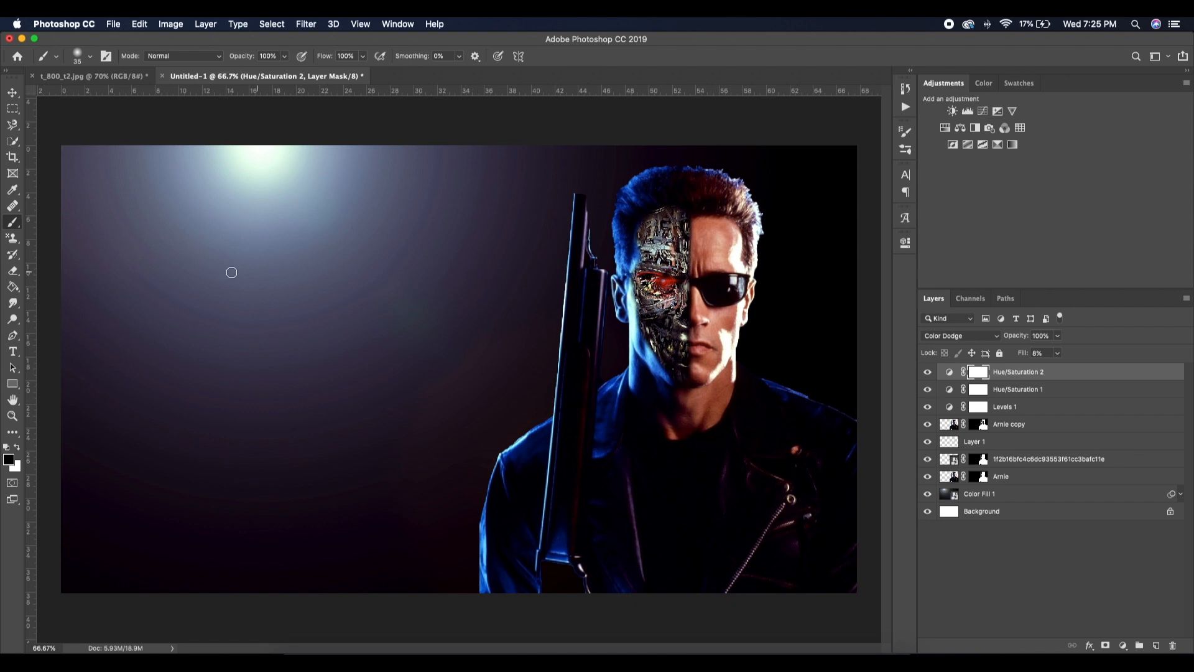
left_click(13, 356)
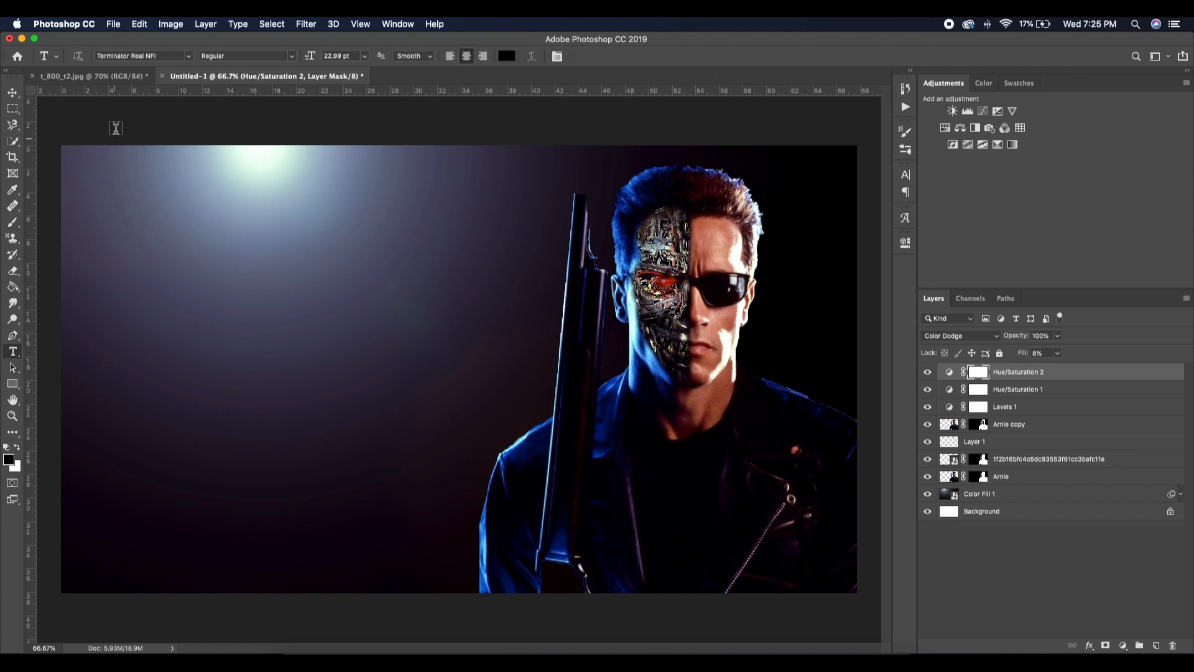
left_click(189, 288)
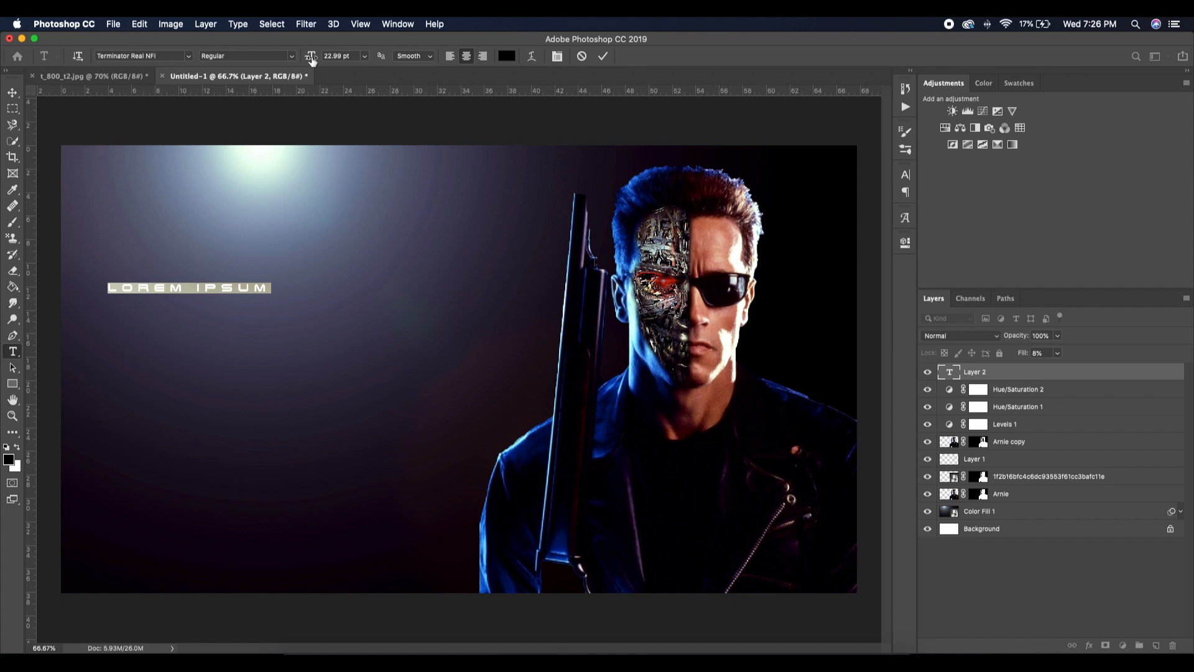
left_click_drag(313, 59, 326, 59)
key("BackSpace")
type("T800")
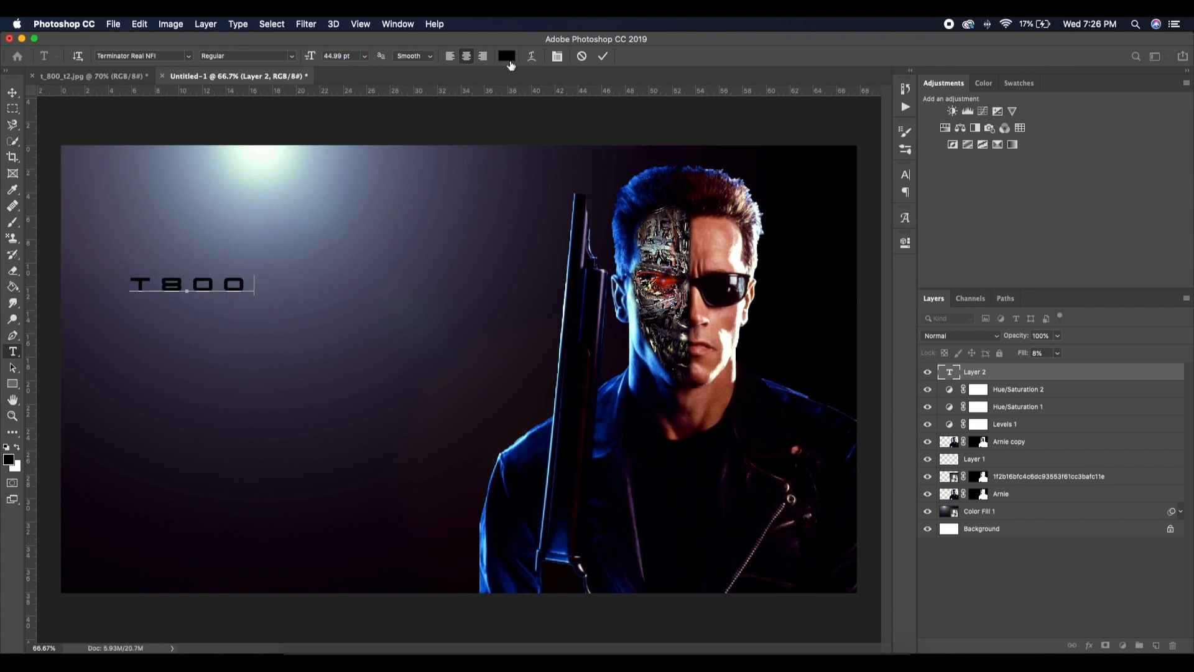
left_click(602, 59)
Step: Scale the T800 text up to about 133.63 pt and position it in the dark area beside the shotgun
key("super+t")
left_click_drag(235, 287, 407, 395)
mouse_move(329, 302)
left_mouse_down()
mouse_move(355, 323)
mouse_move(344, 320)
left_mouse_up()
left_click_drag(422, 350, 450, 355)
left_click(609, 56)
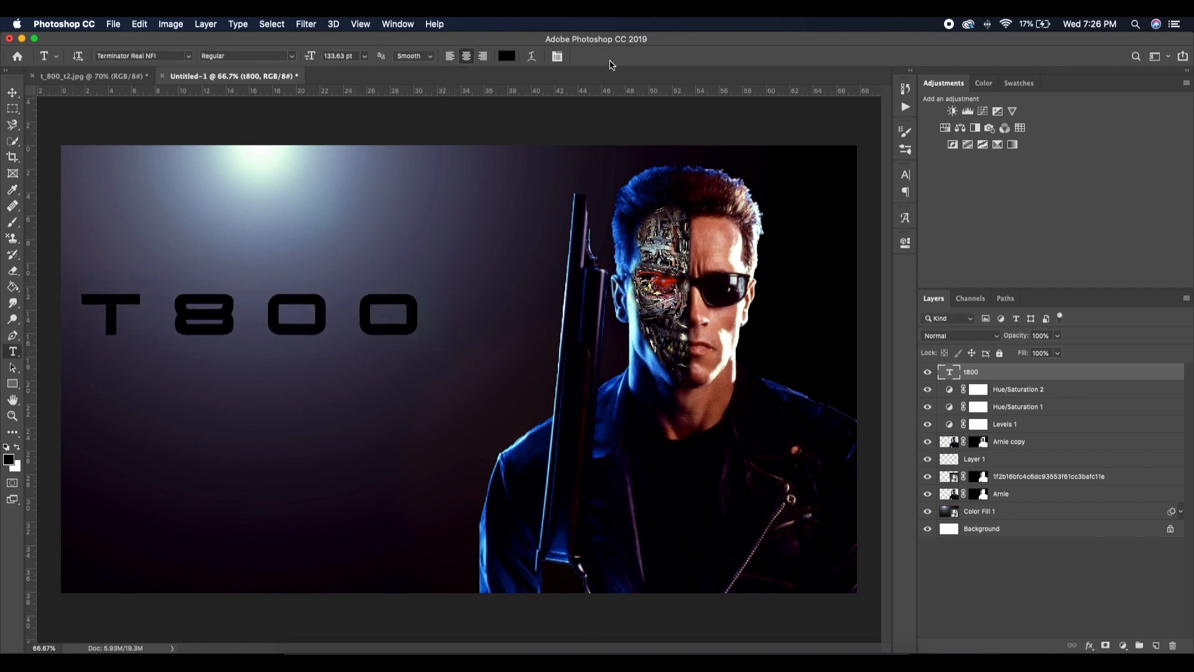
Step: Tighten the T800 text's letter spacing to a tracking value of 90
left_click(906, 176)
left_click_drag(836, 224, 808, 224)
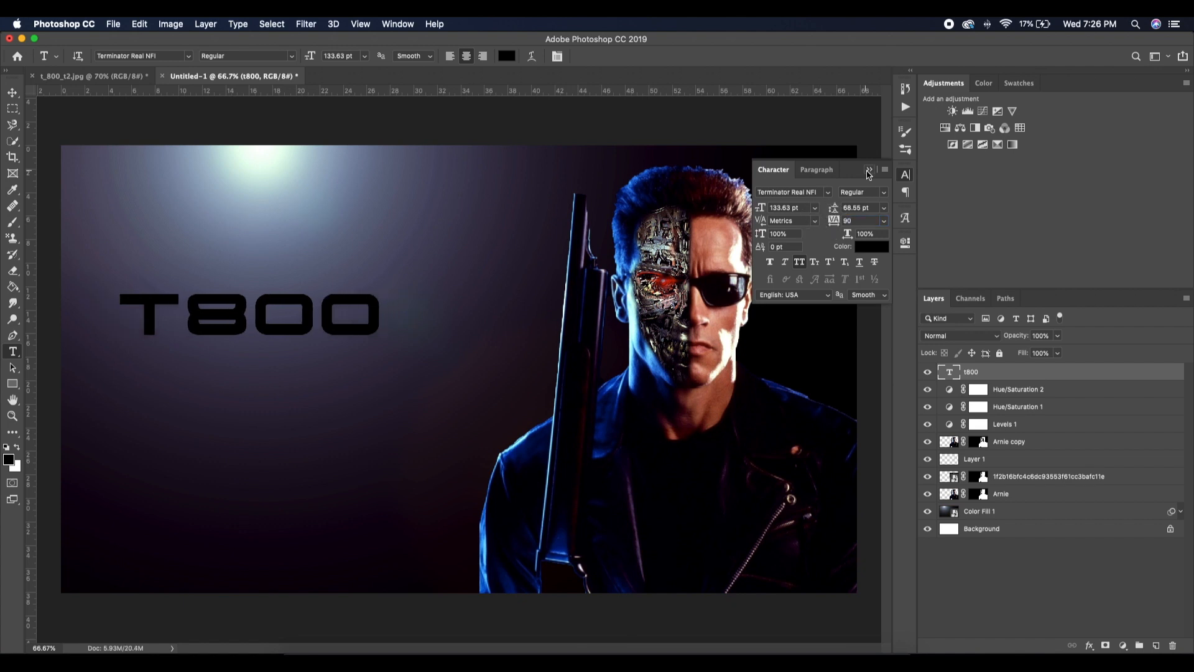
Step: Change the T800 text's color to white (ffffff)
left_click(859, 246)
left_click(732, 337)
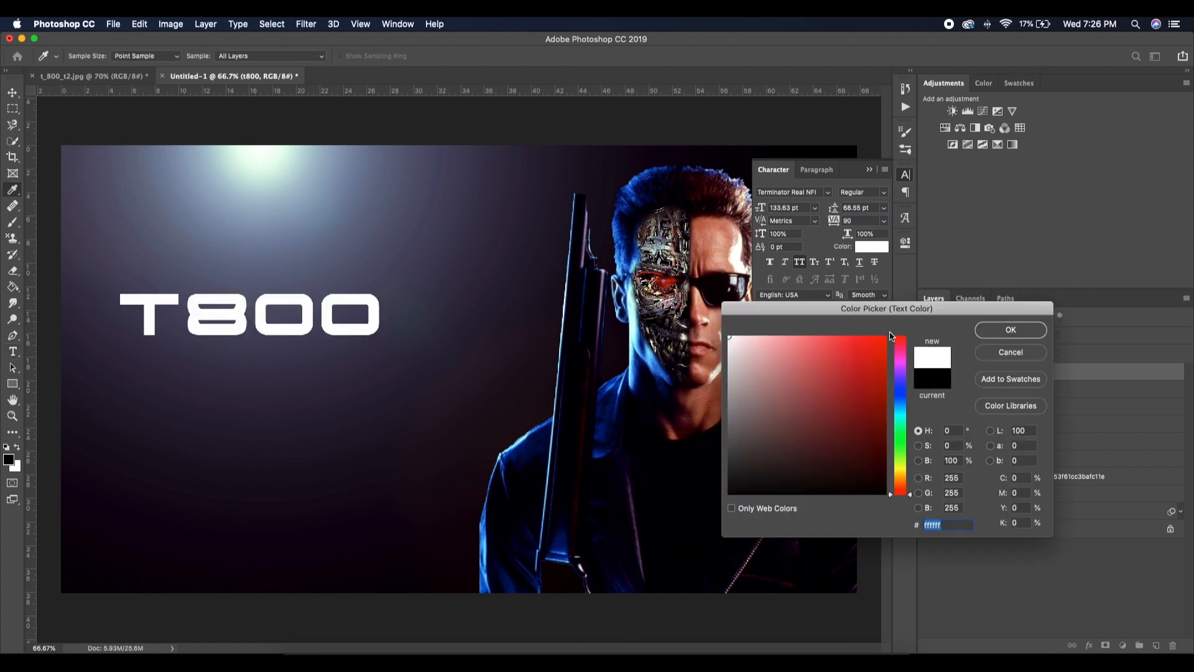
left_click(992, 331)
left_click(905, 175)
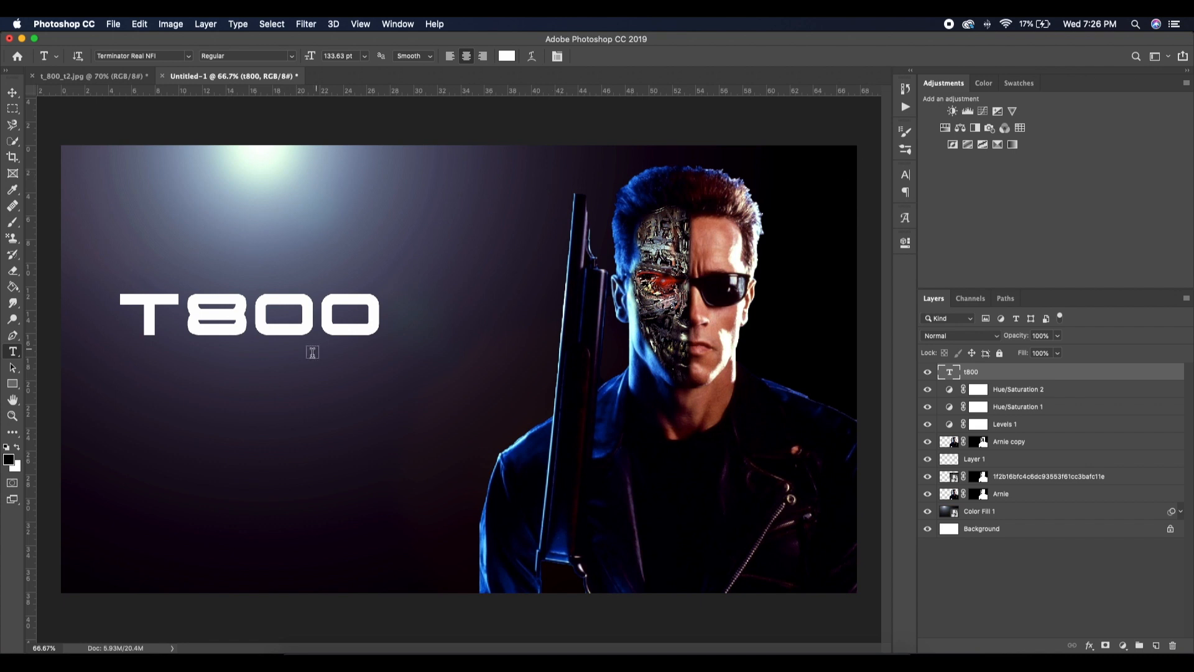
Step: Add the text "TERMINATOR" in white Terminator Real NFI at 44.99 pt just below the T800 title
left_click(191, 361)
type("TER")
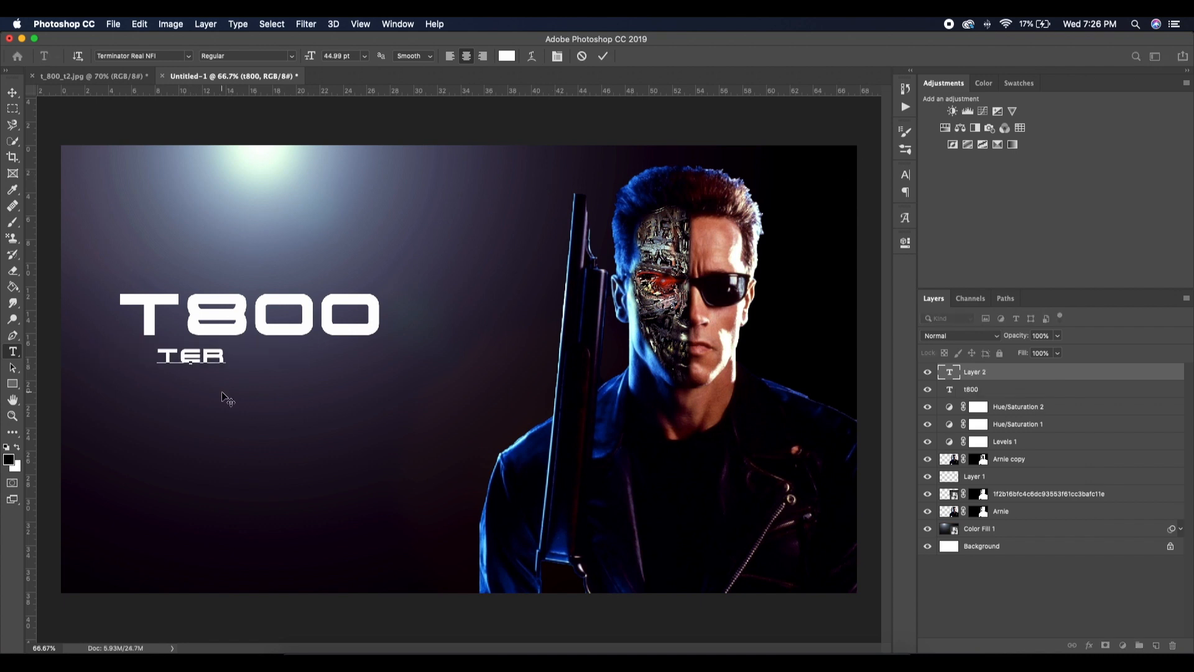
type("MINATOR")
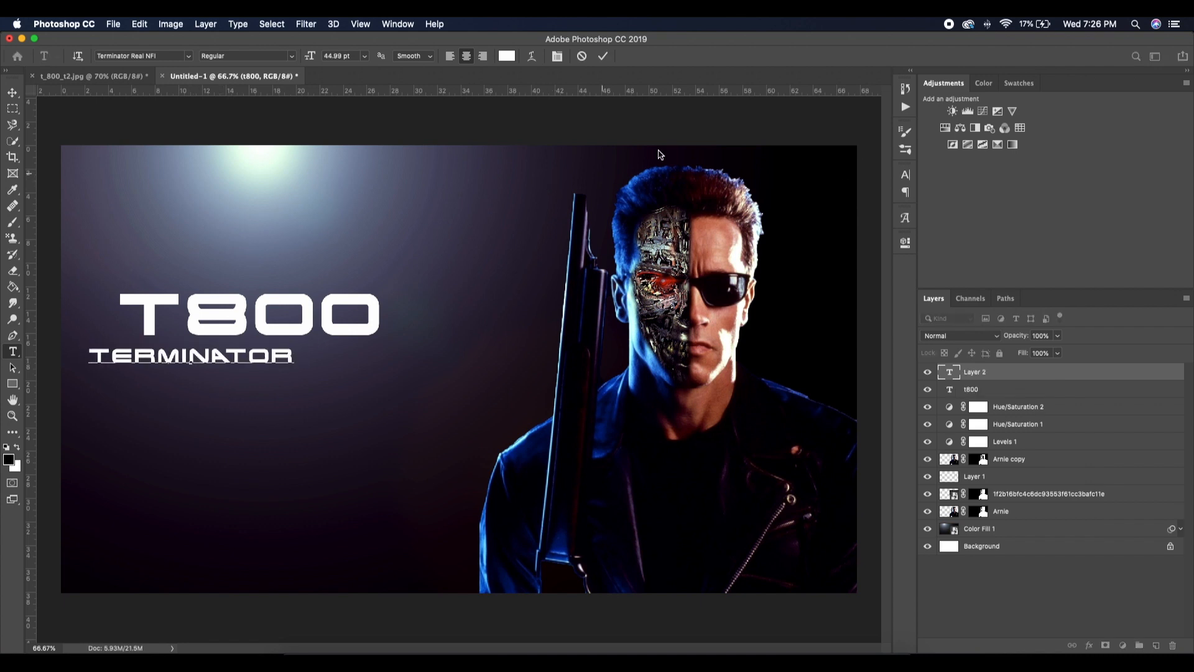
left_click(603, 56)
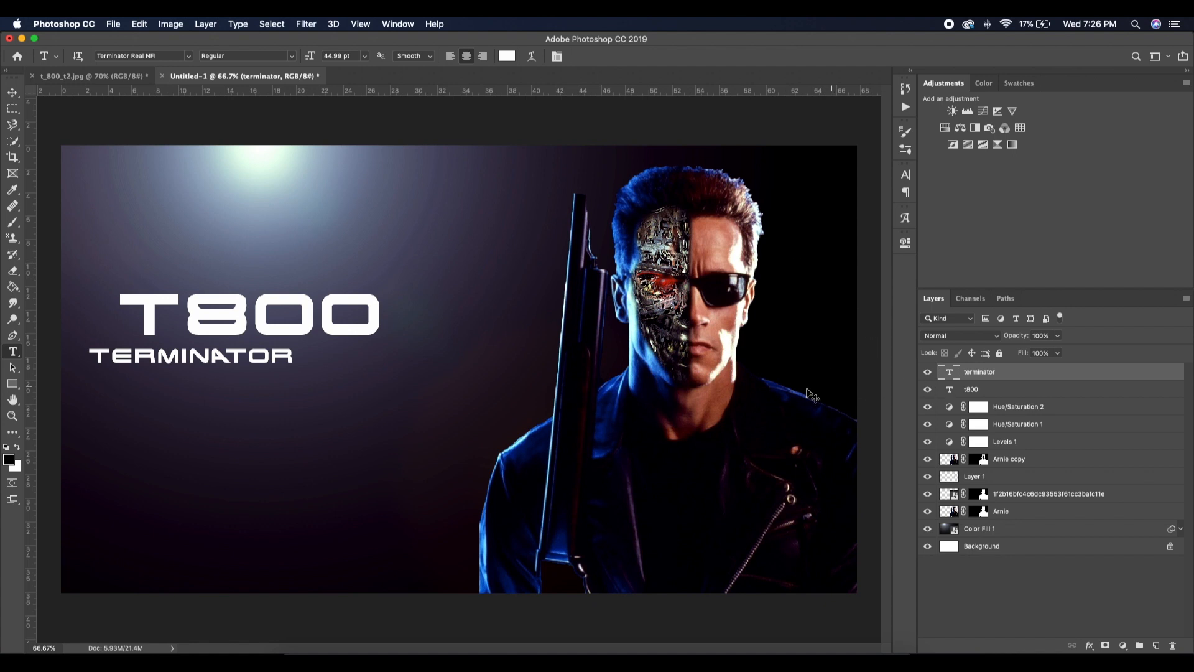
Step: Scale the TERMINATOR text down to 61.71% and center it directly beneath T800
key("super+t")
mouse_move(293, 346)
left_mouse_down()
mouse_move(252, 348)
mouse_move(287, 347)
left_mouse_up()
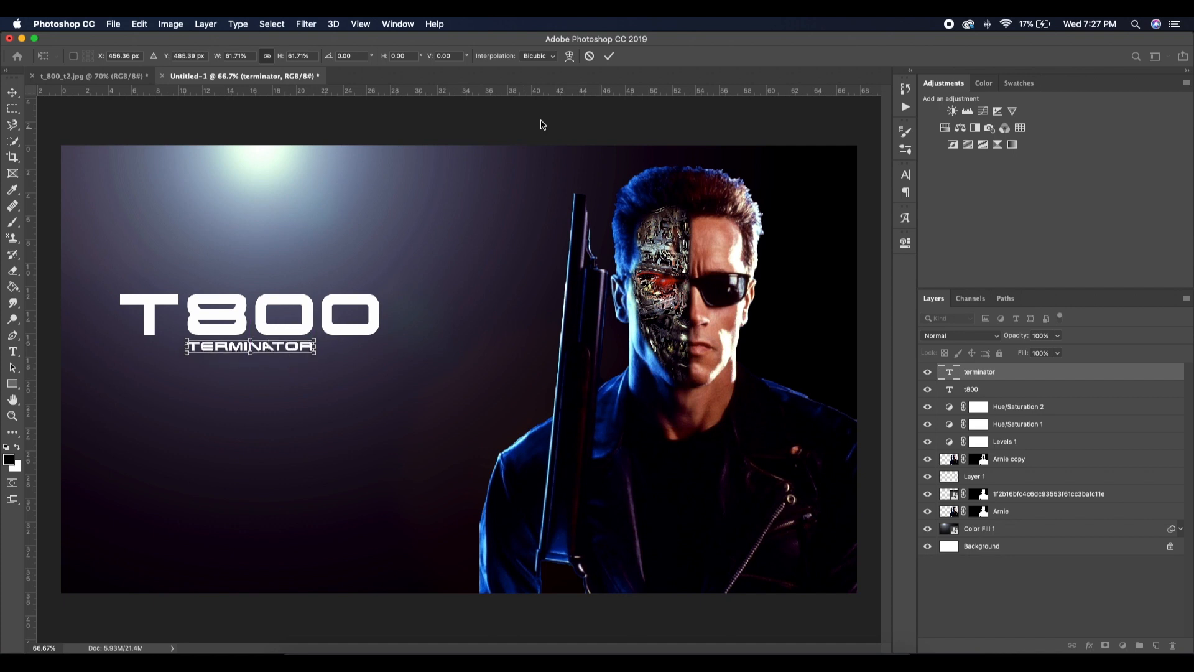
left_click(609, 56)
Step: Widen the TERMINATOR text's tracking so its letters spread across most of the T800 title's width
left_click(906, 174)
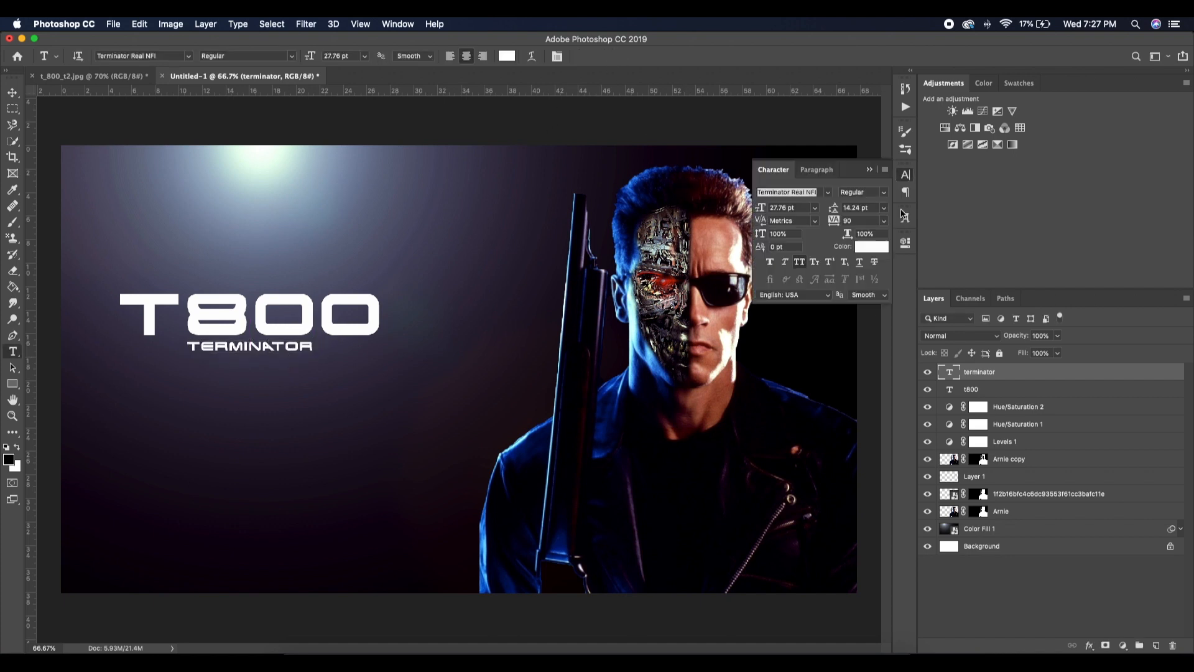
left_click_drag(834, 221, 853, 219)
left_click(870, 170)
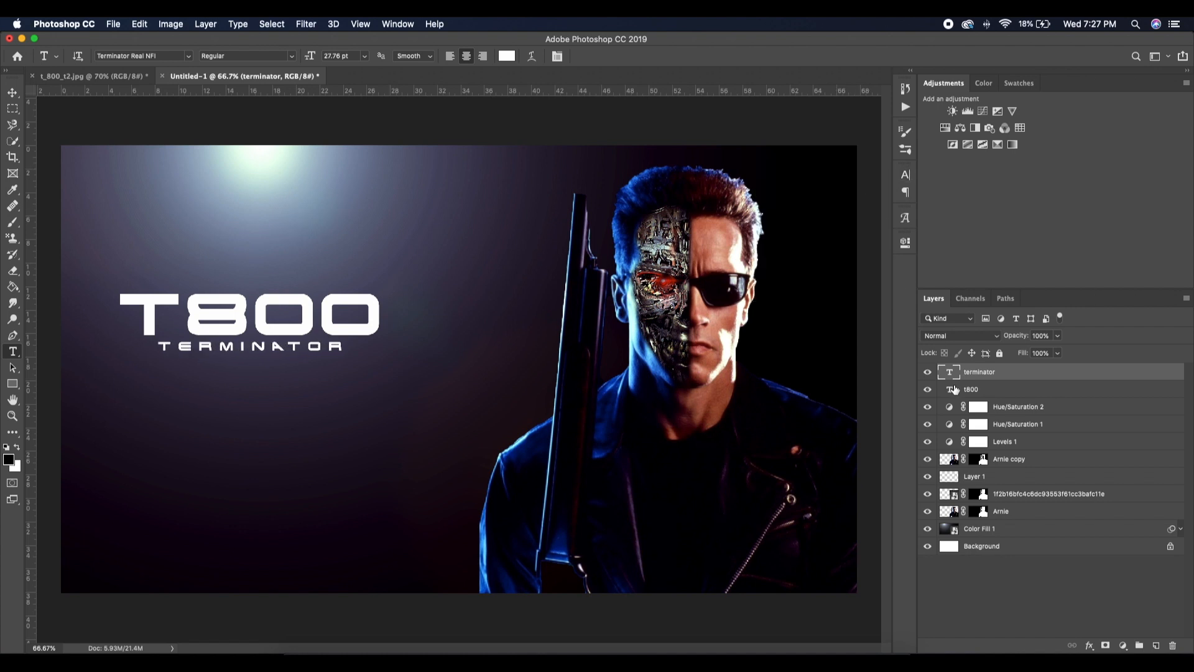
Step: Select the T800 and TERMINATOR text layers and resize them together with Free Transform
left_click(953, 390, "shift")
left_click(13, 93)
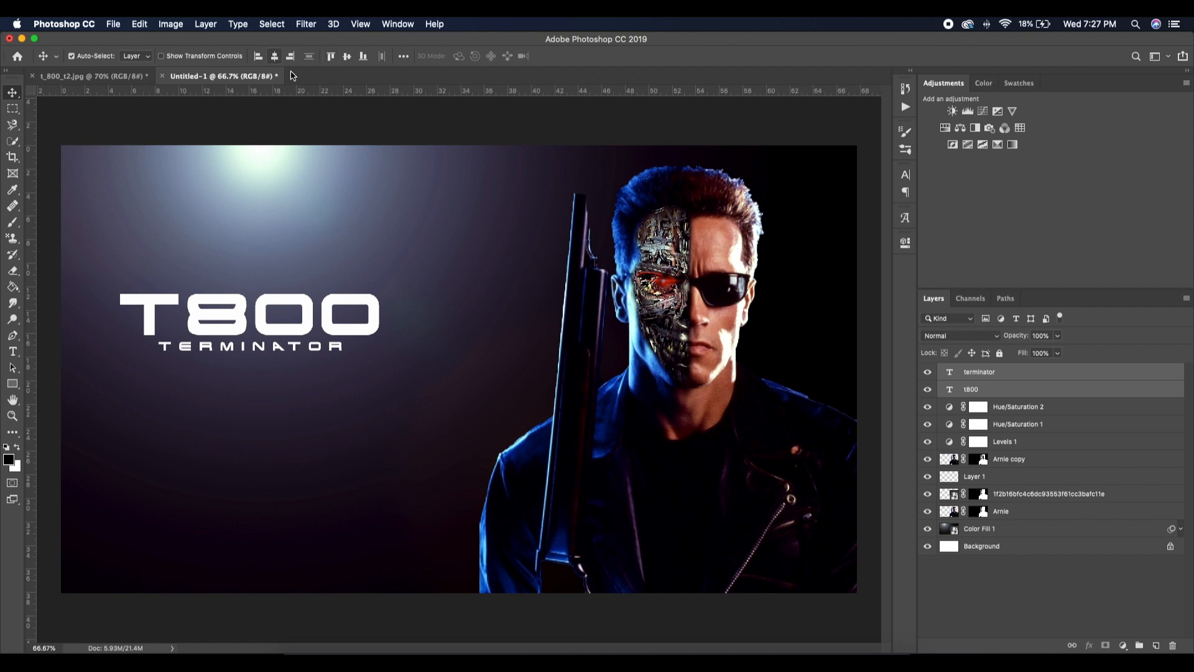
key("super+t")
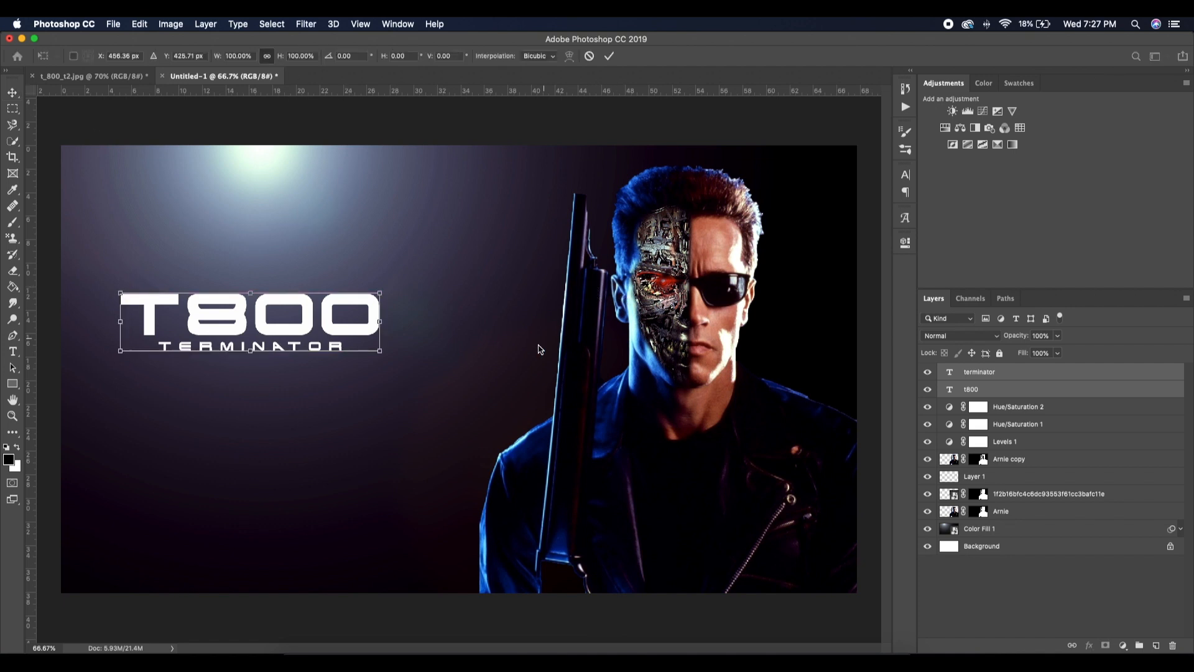
left_click_drag(377, 351, 381, 380)
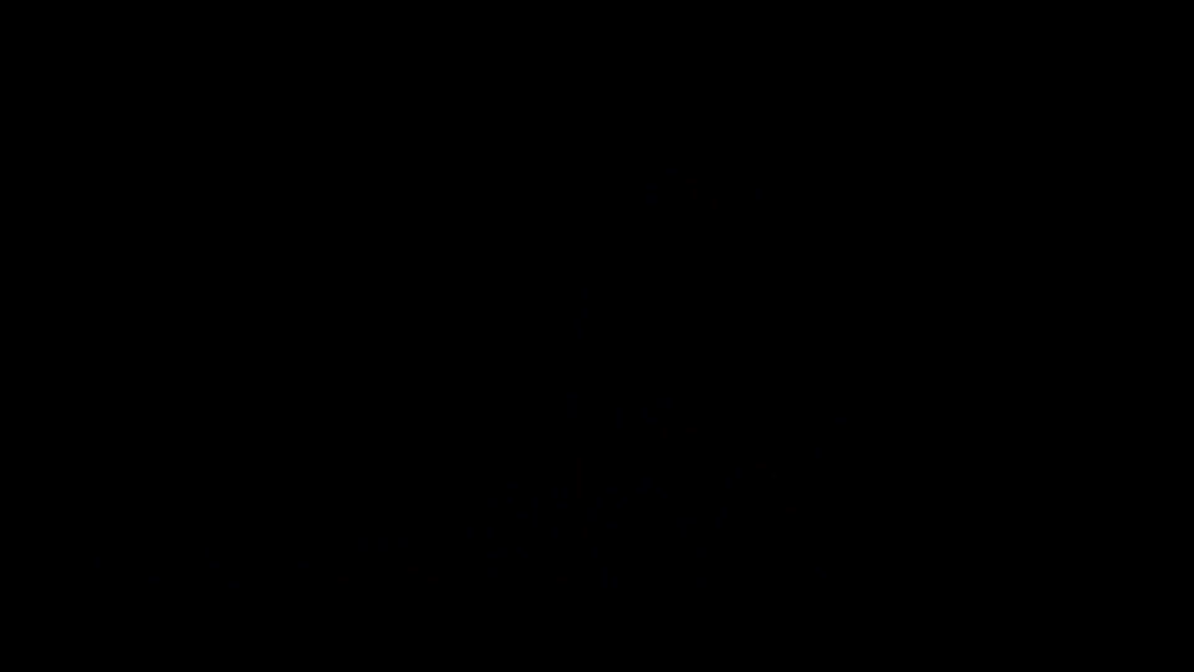